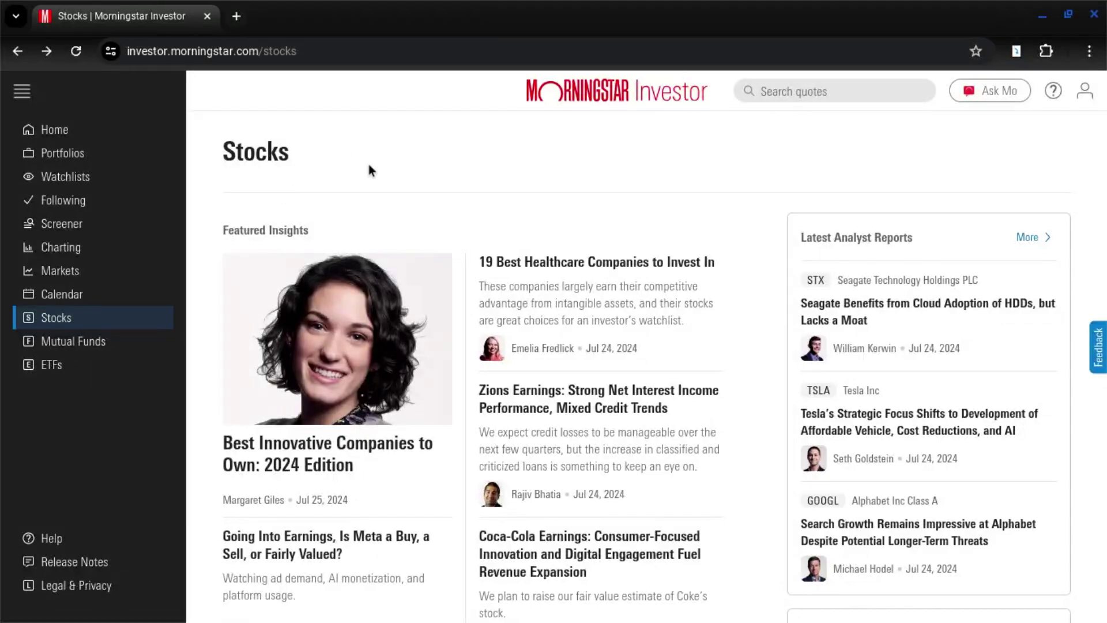
# Look through the Screener, Portfolios and Watchlists pages, ending on the core watchlist with the navigation labels expanded.
pyautogui.click(86, 225)
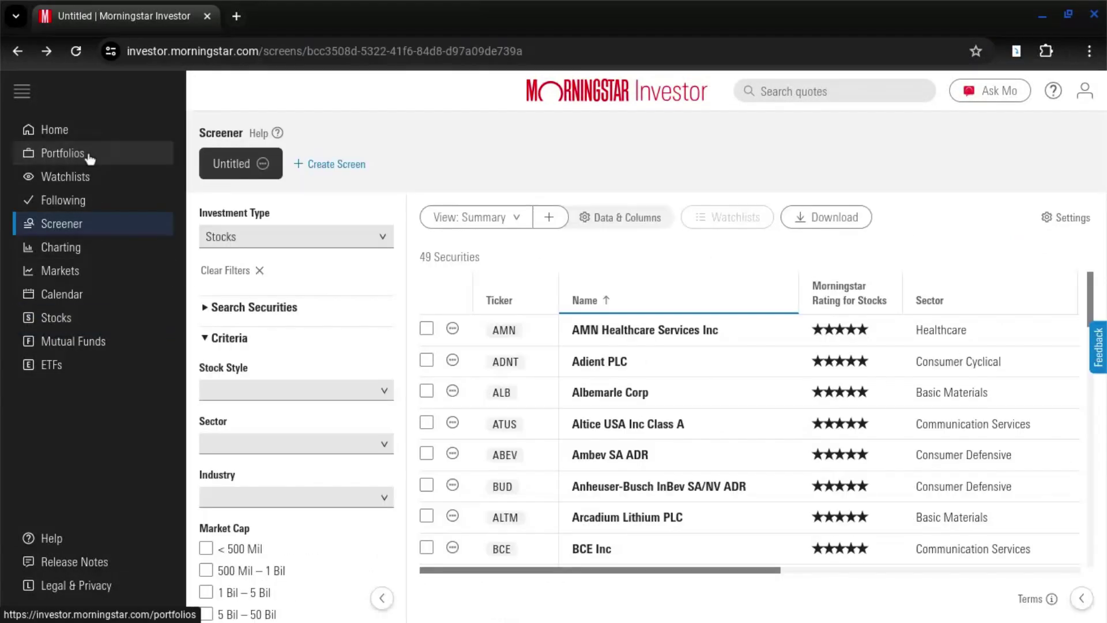
pyautogui.click(90, 157)
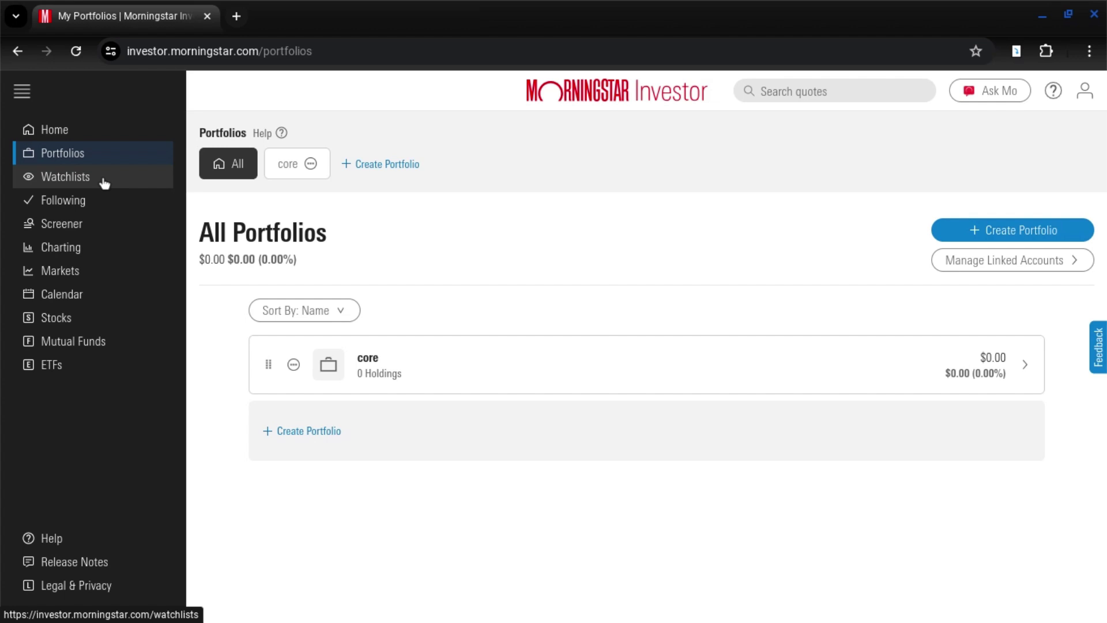
pyautogui.click(104, 179)
pyautogui.click(29, 99)
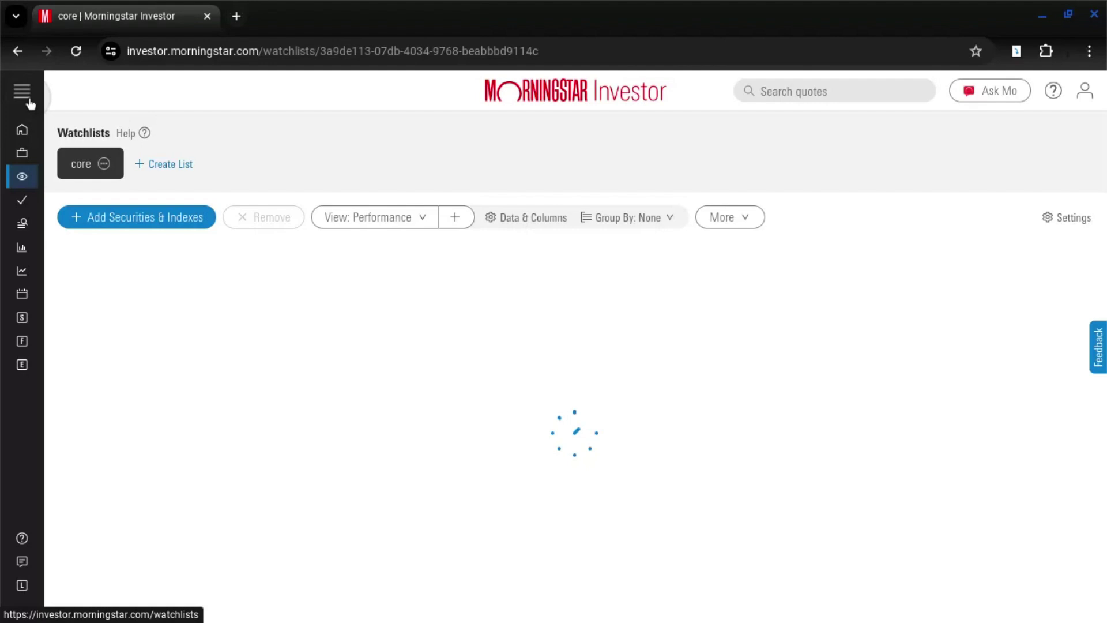
pyautogui.click(30, 102)
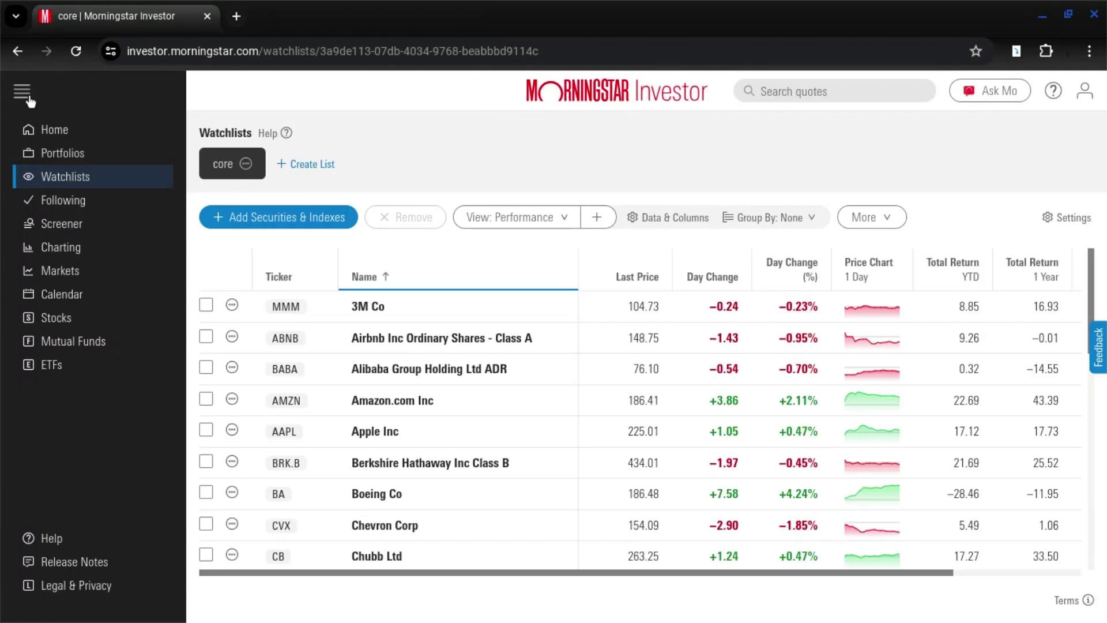
# Create a price chart for Amazon.com Inc (AMZN) and add the SPX index to compare against it.
pyautogui.click(64, 247)
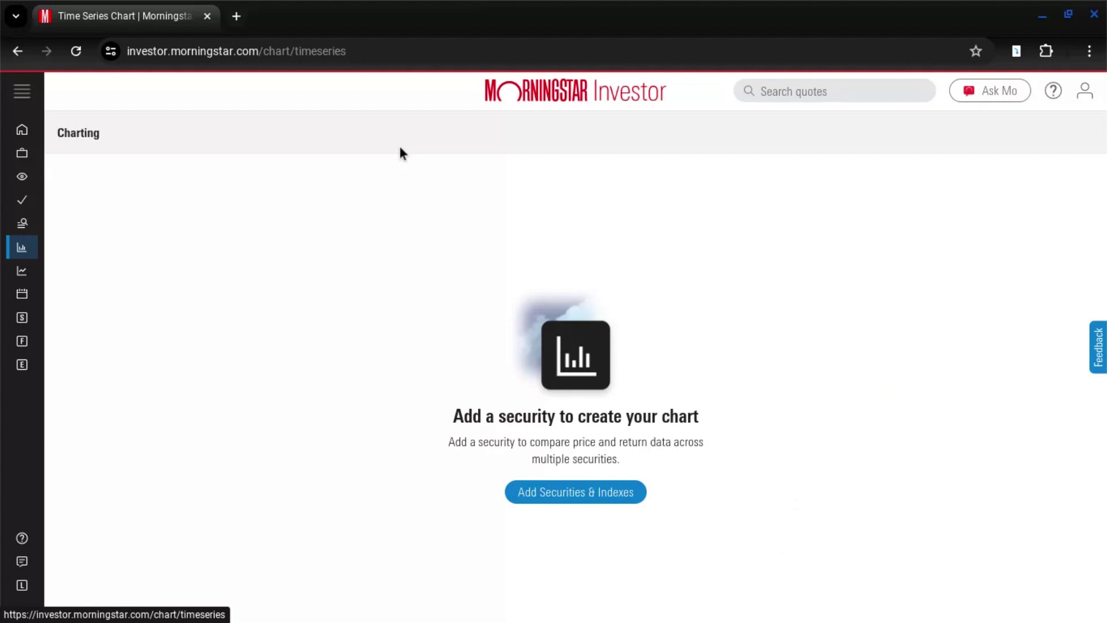
pyautogui.click(372, 291)
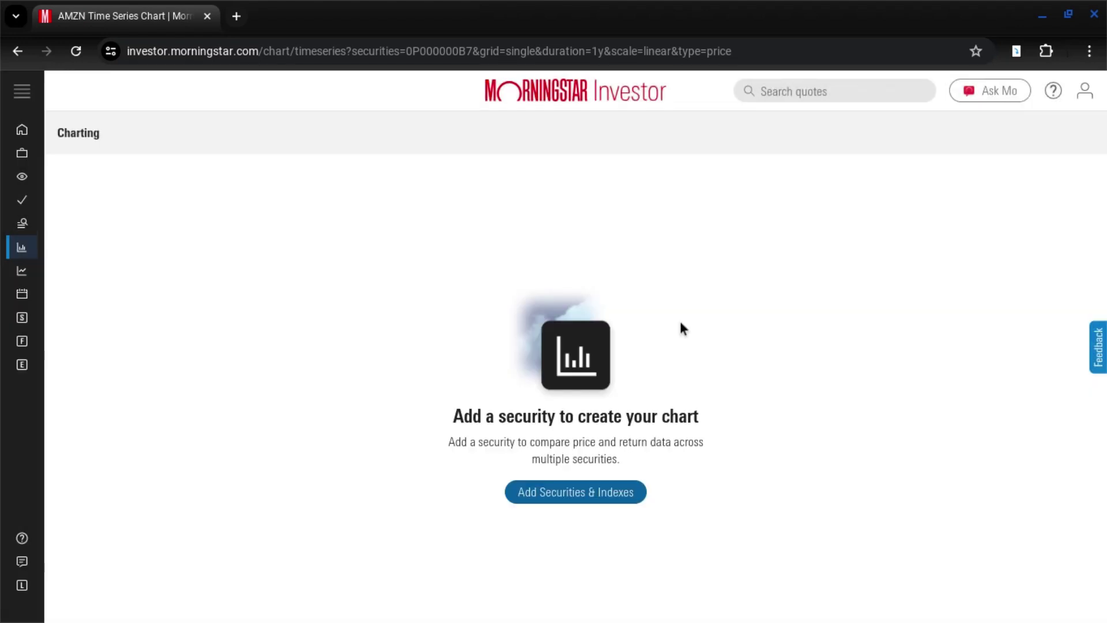
pyautogui.click(618, 500)
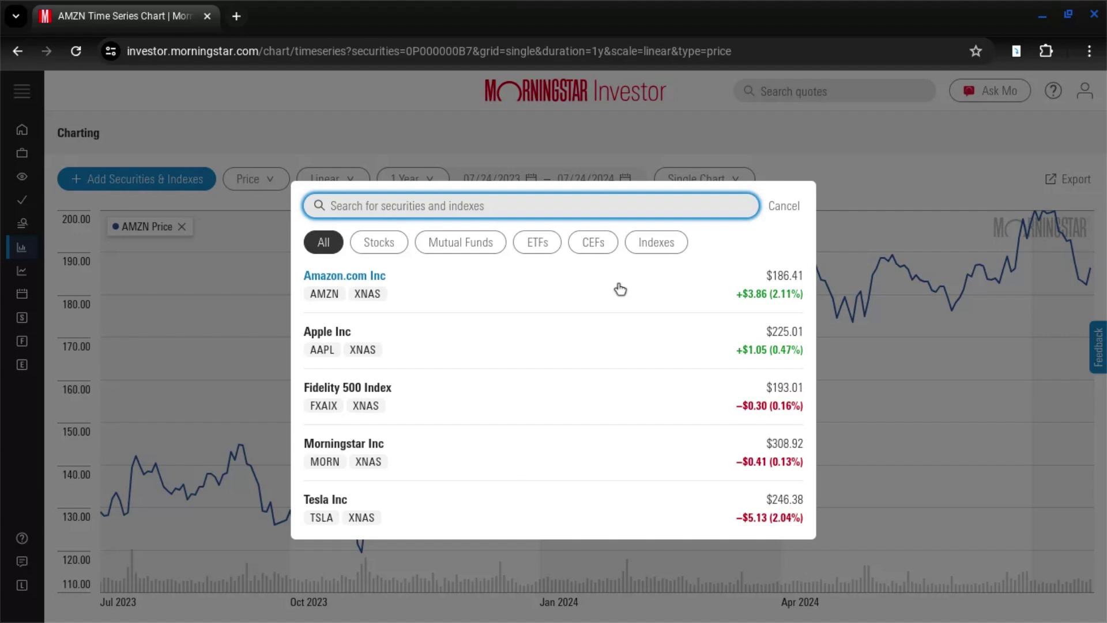
pyautogui.click(656, 242)
pyautogui.click(344, 276)
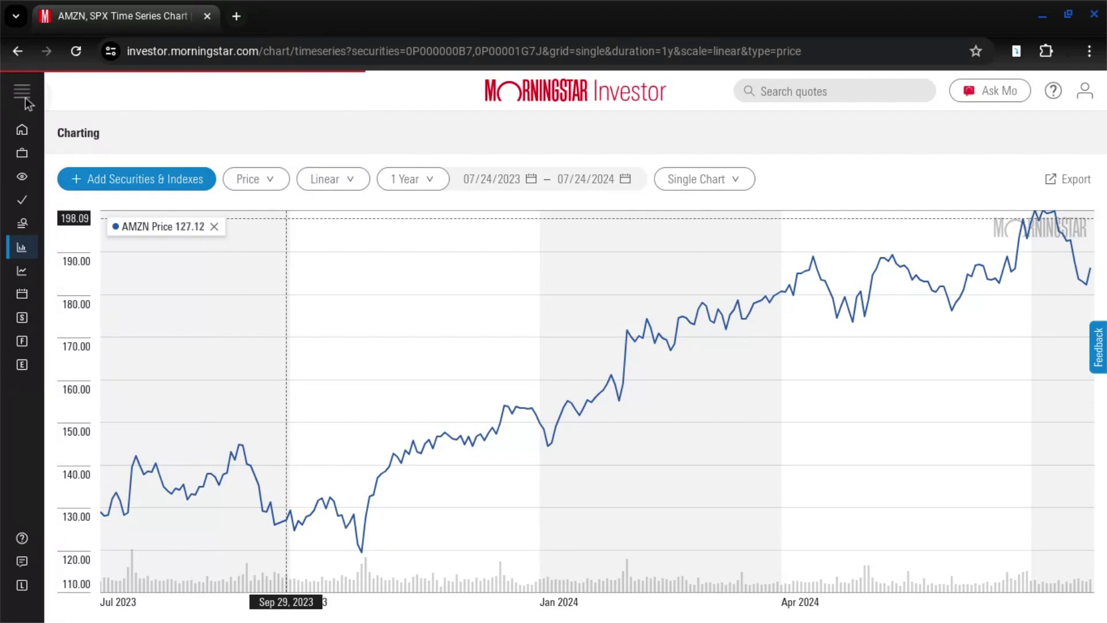
# Review the Markets dashboard, from the market barometers to the IPO and Treasury yield widgets, and open the events calendar.
pyautogui.click(21, 95)
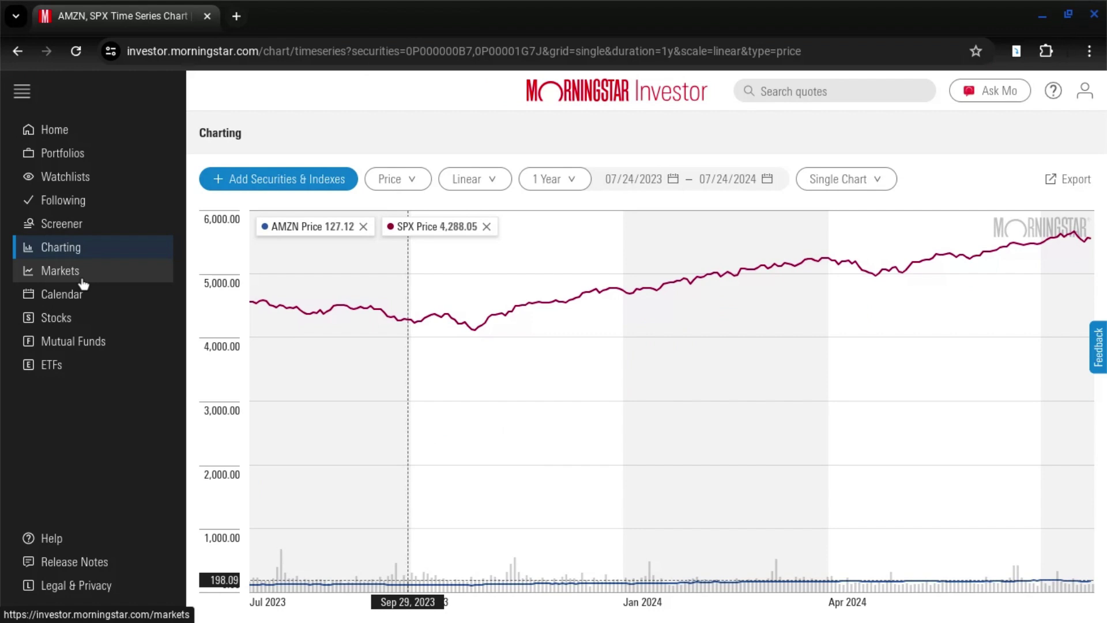
pyautogui.click(83, 281)
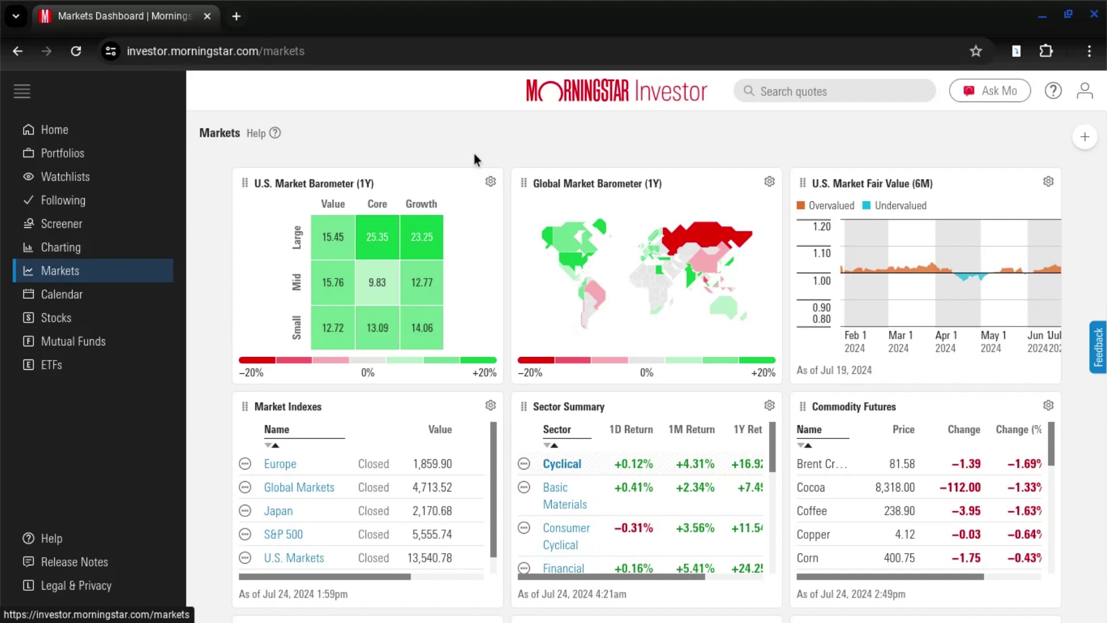
pyautogui.scroll(-7, 616, 345)
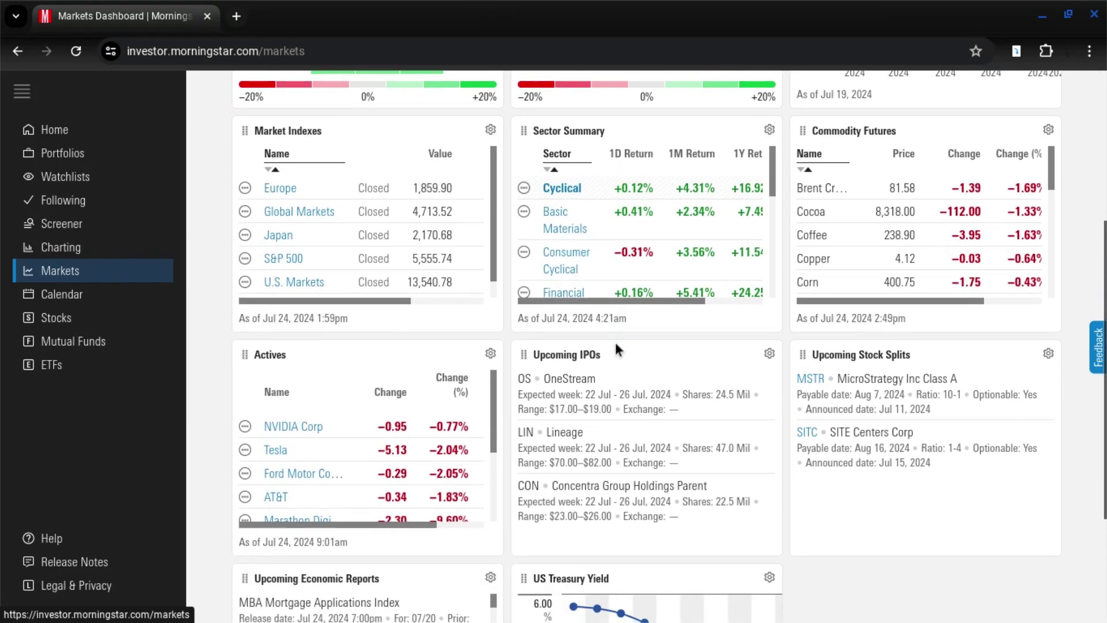
pyautogui.scroll(5, 616, 344)
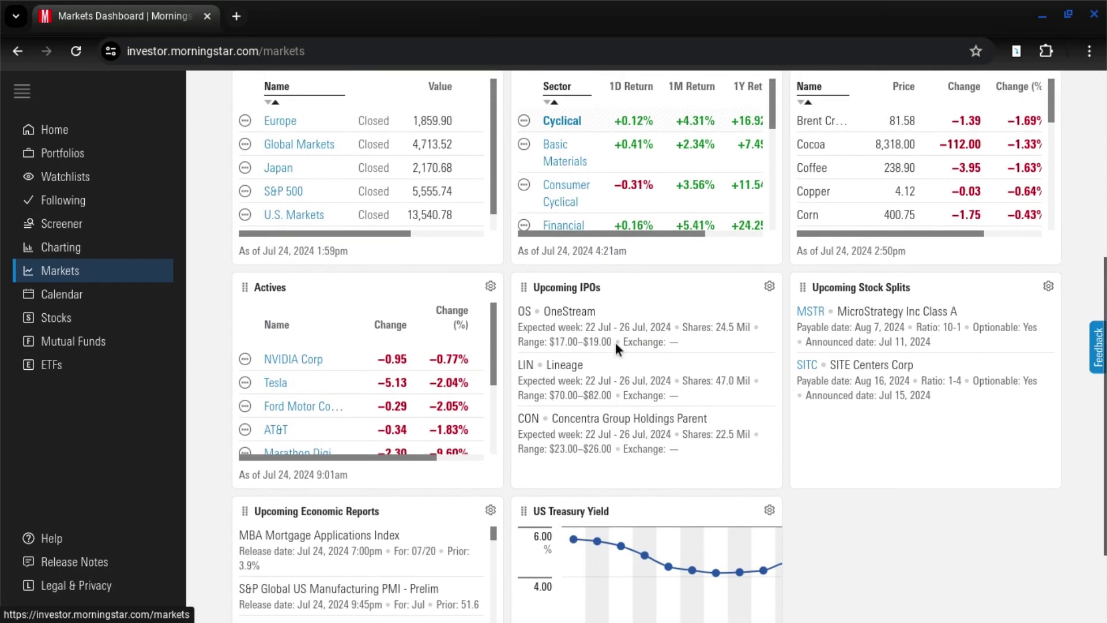
pyautogui.scroll(2, 614, 343)
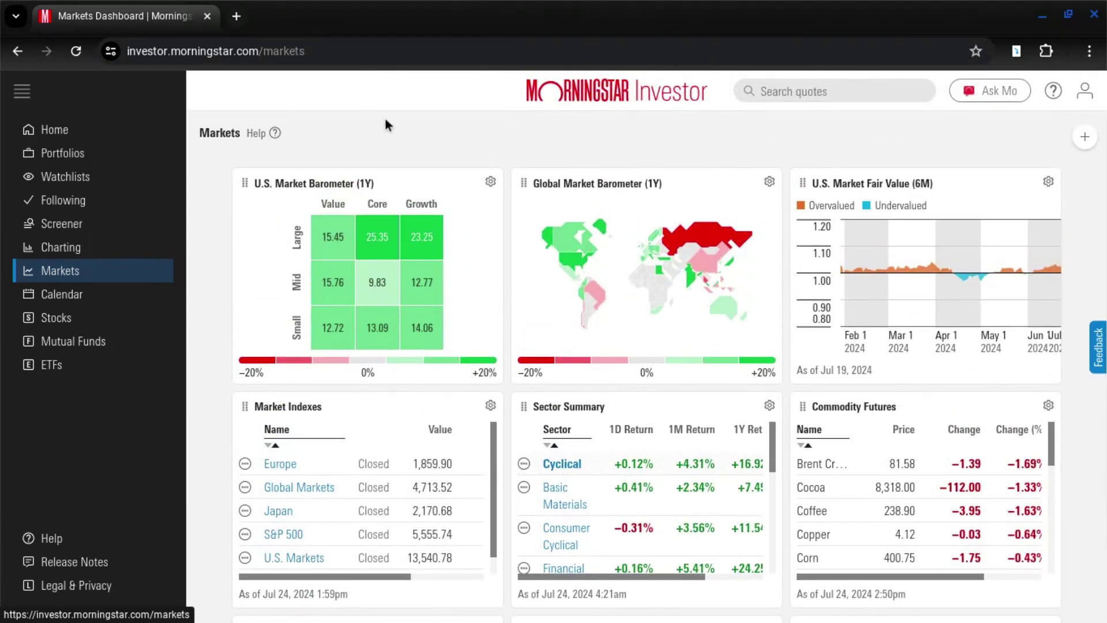
pyautogui.click(86, 300)
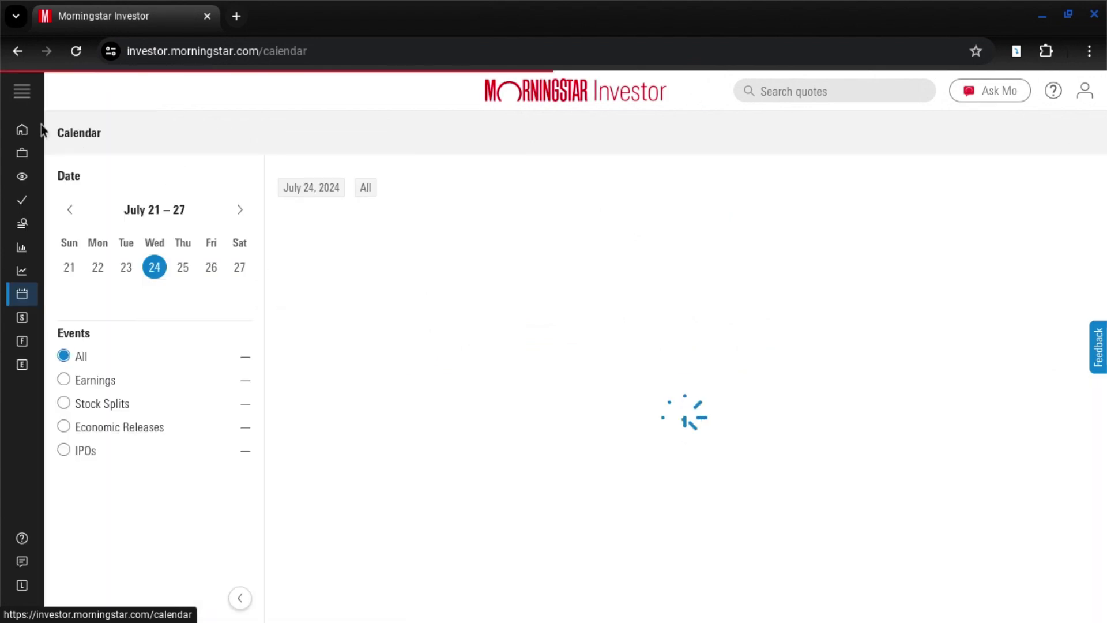
# Browse the Stocks page to its Investment Ideas and open the full list of Five Star Stocks.
pyautogui.click(21, 93)
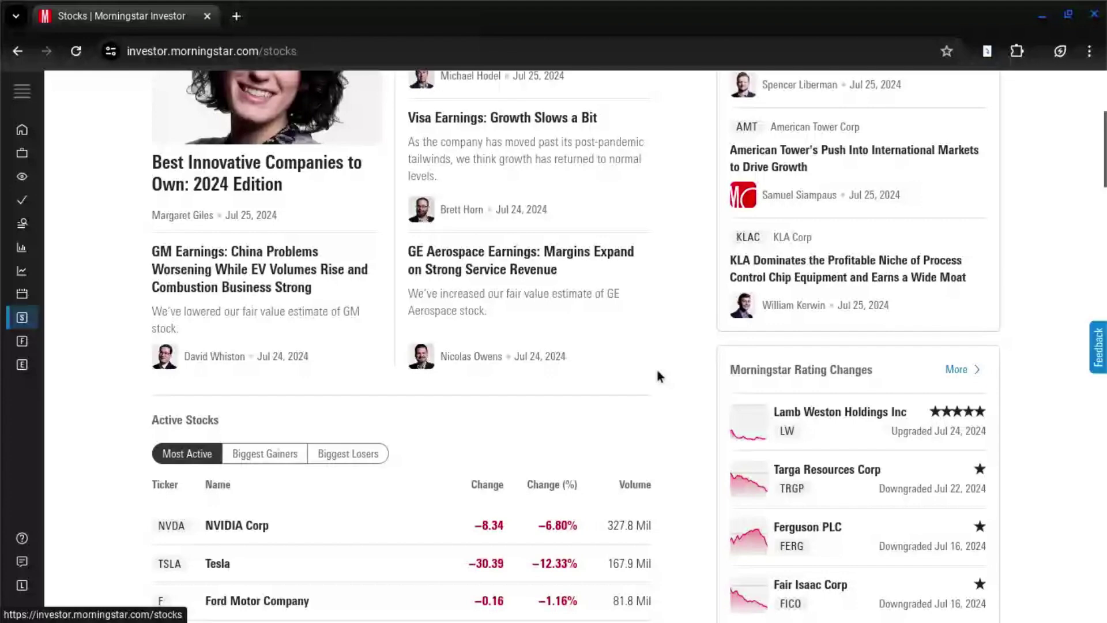
pyautogui.scroll(-8, 660, 376)
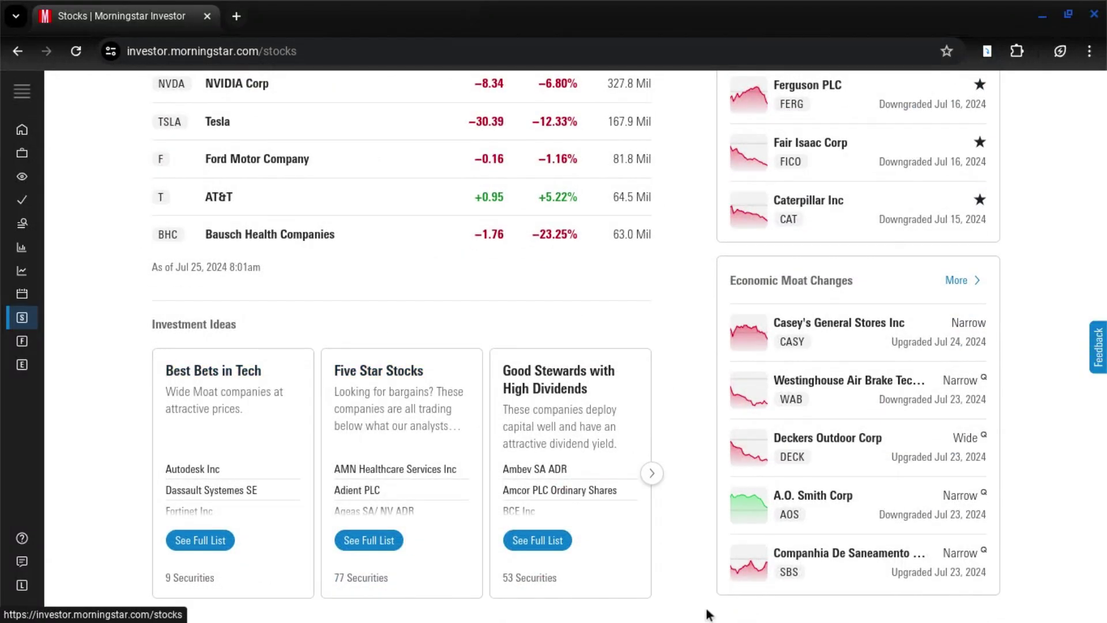
pyautogui.scroll(-1, 318, 265)
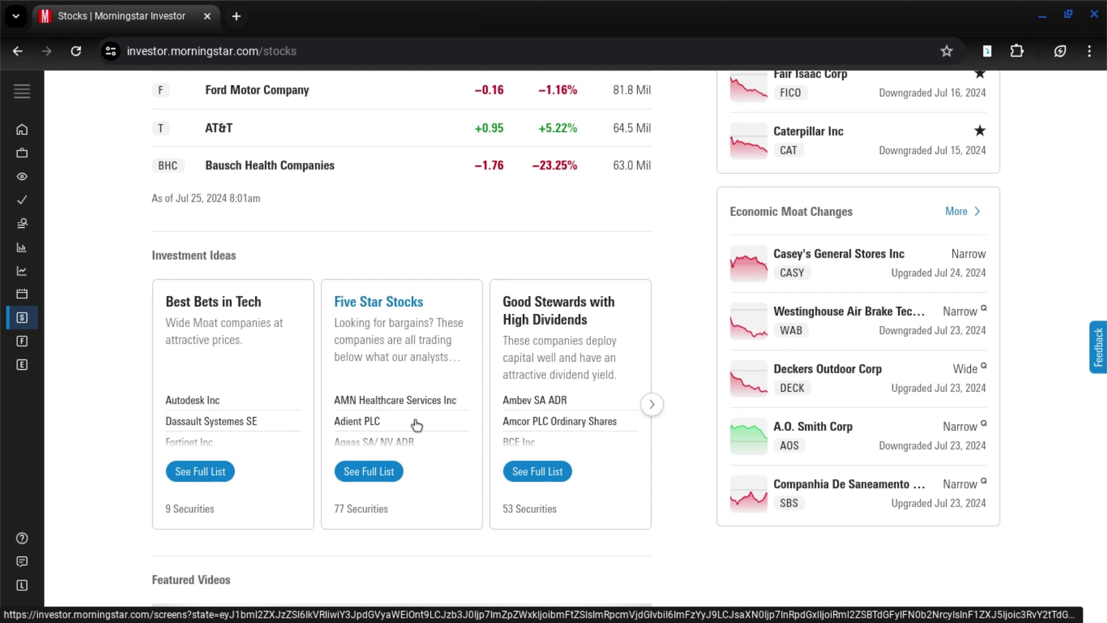
pyautogui.click(366, 472)
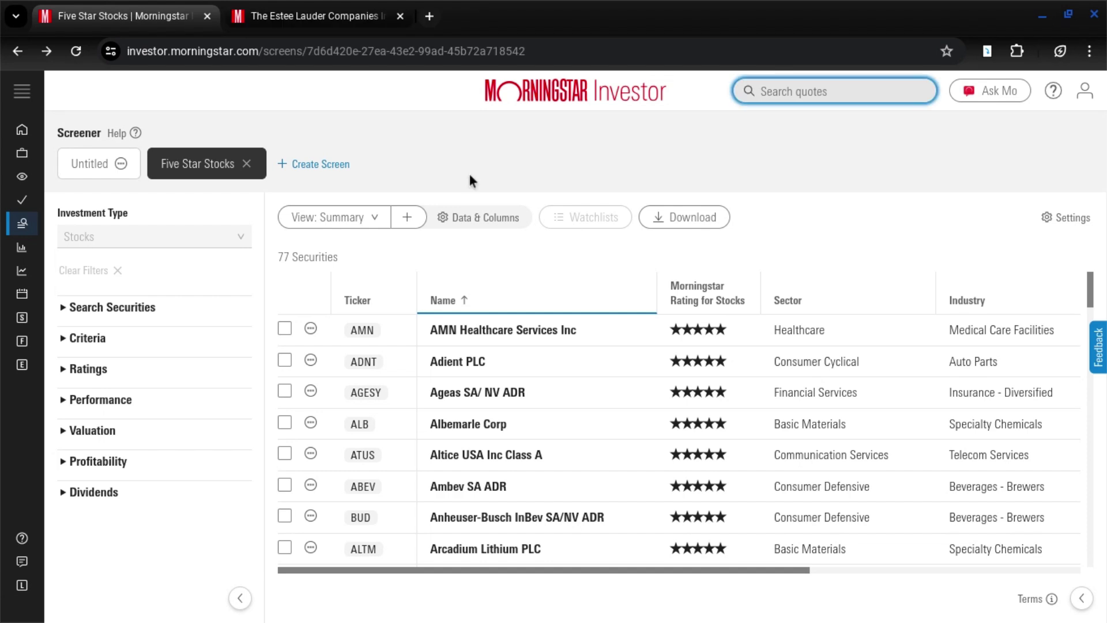
# Bring up the already open Estee Lauder quote page and review its fair value assessment and latest analyst note.
pyautogui.click(324, 22)
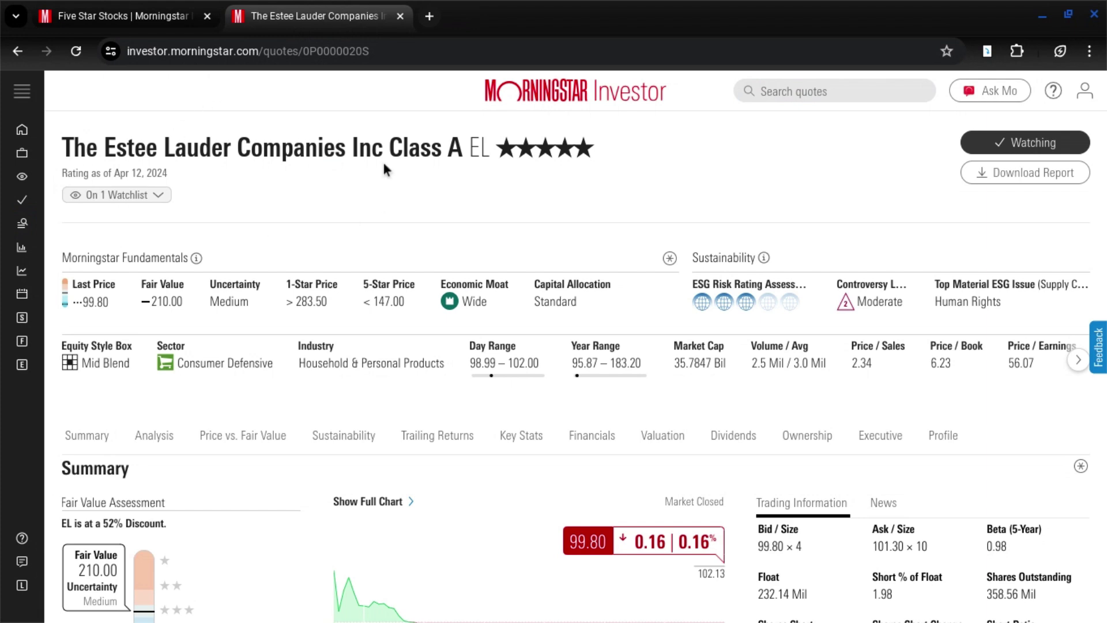
pyautogui.scroll(-5, 132, 248)
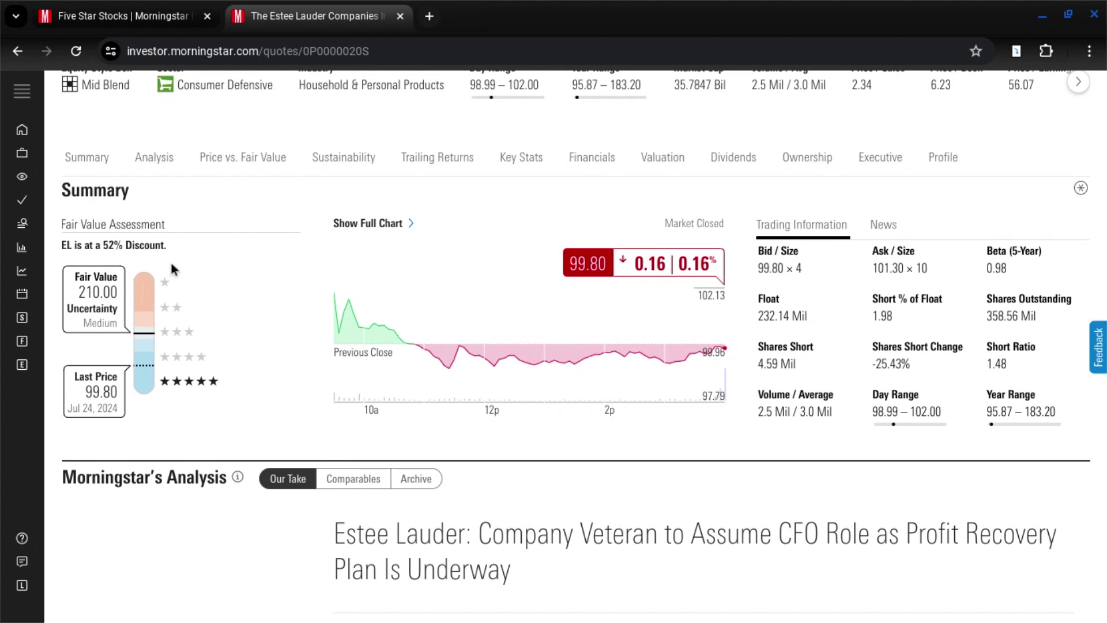
pyautogui.scroll(-6, 508, 424)
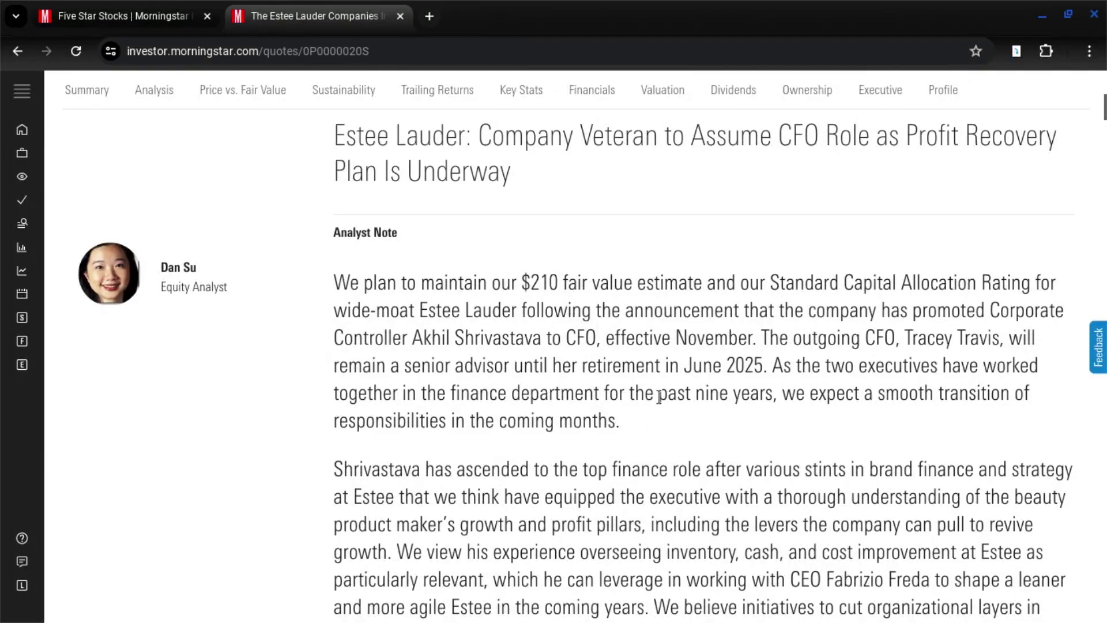
pyautogui.scroll(-4, 658, 396)
pyautogui.scroll(-3, 659, 396)
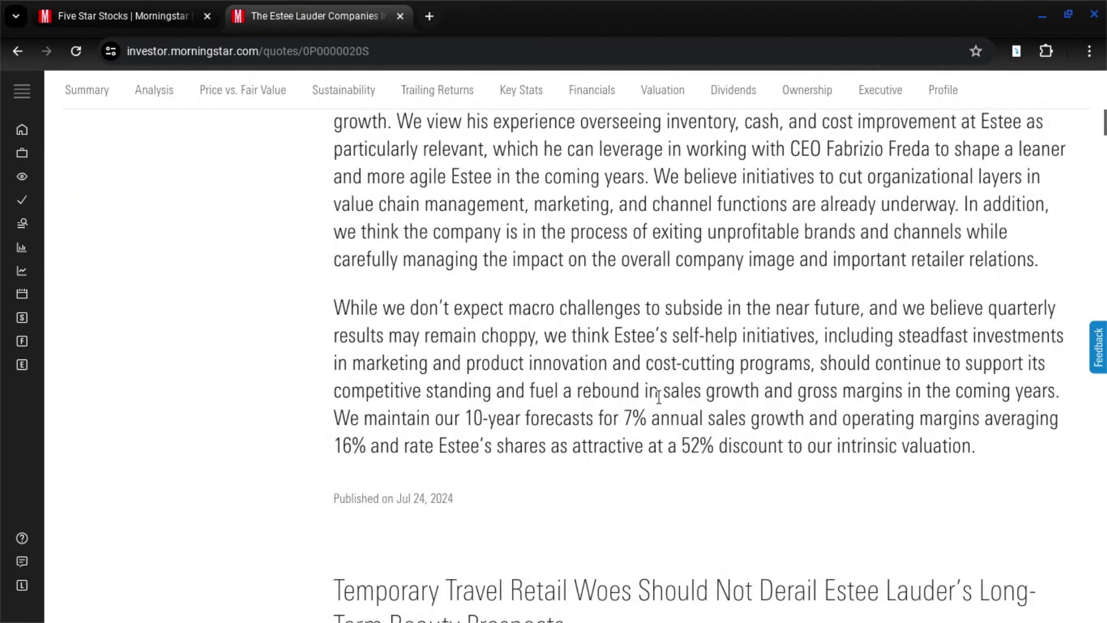
pyautogui.scroll(-1, 493, 390)
# Read the Business Strategy and Outlook section for Estee Lauder and continue to the Bulls Say arguments.
pyautogui.scroll(-5, 493, 389)
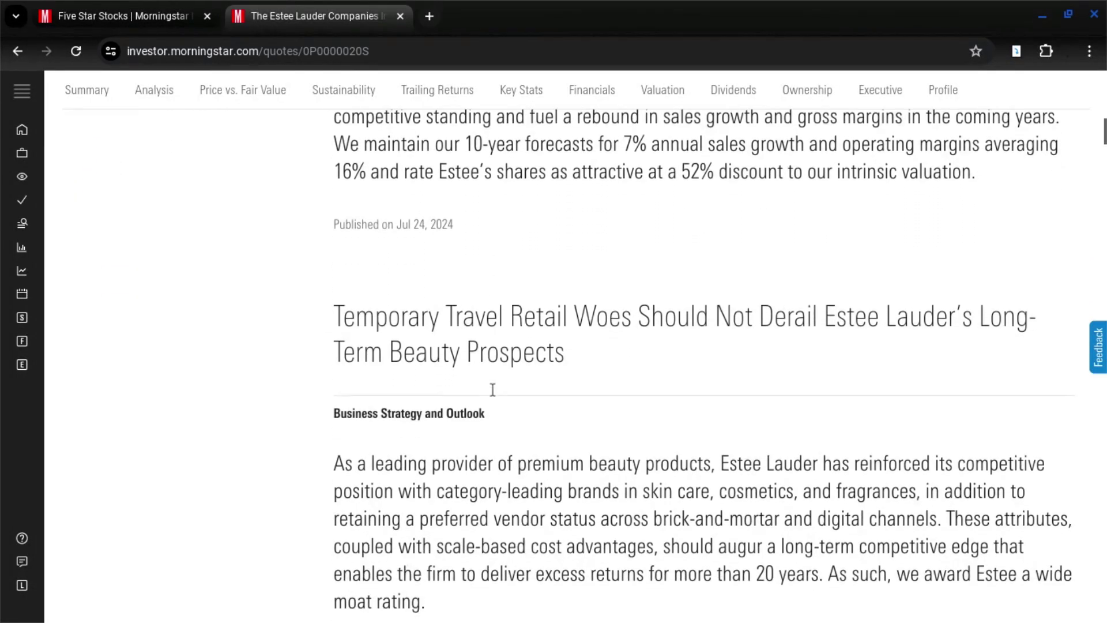
pyautogui.scroll(-1, 493, 389)
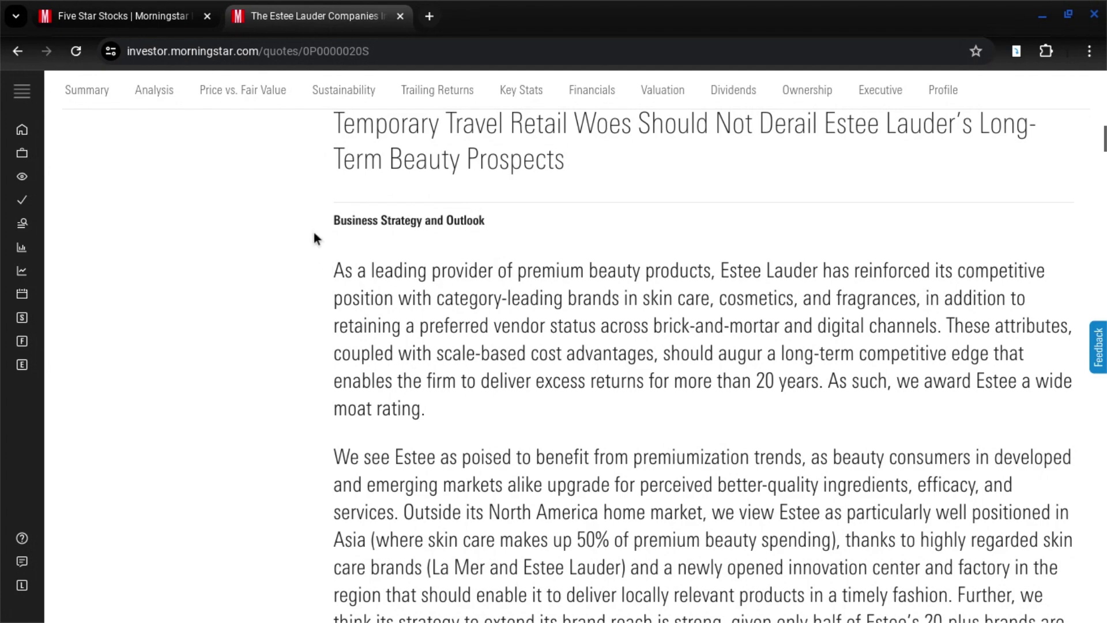
pyautogui.scroll(-9, 457, 447)
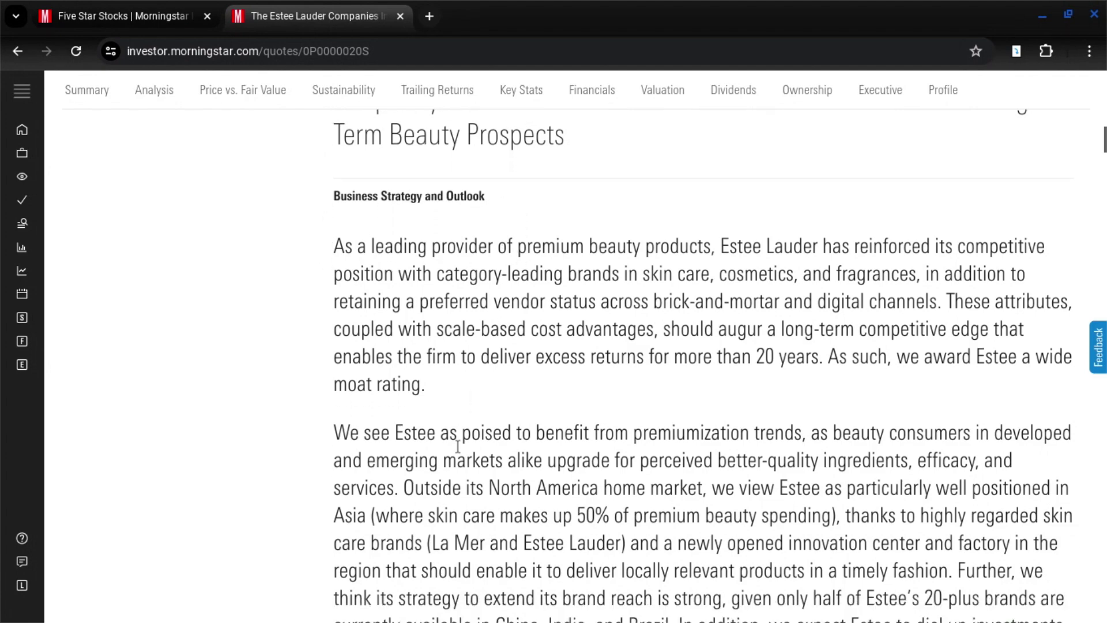
pyautogui.scroll(-5, 458, 447)
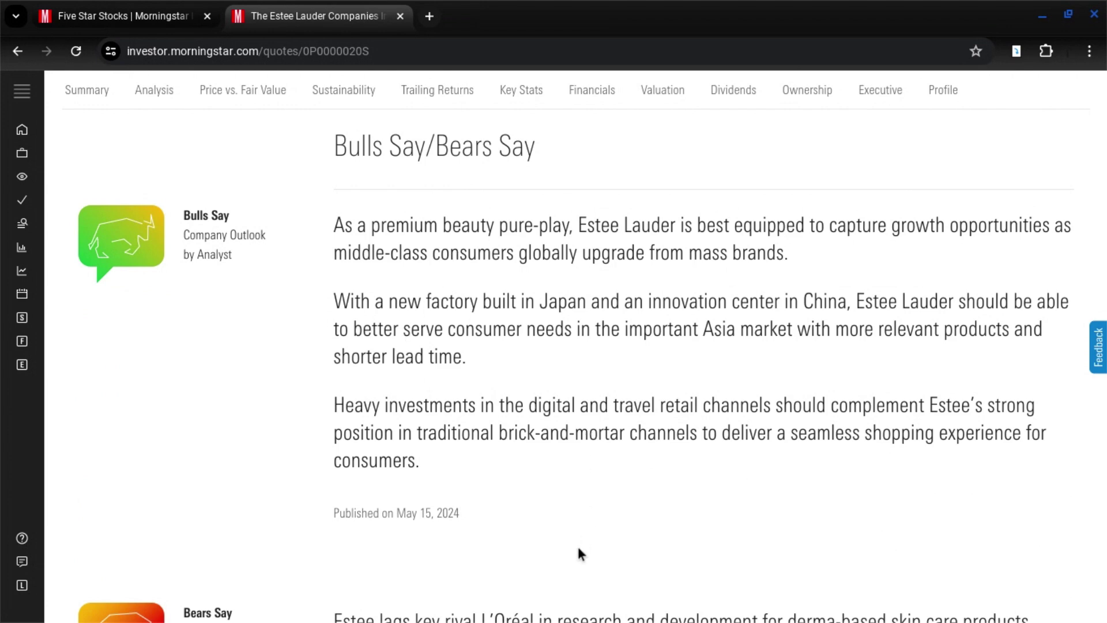
# Read the Bears Say arguments, highlighting the text on lagging L'Oréal in research and the statement about underperforming cosmetics brands.
pyautogui.scroll(-6, 579, 552)
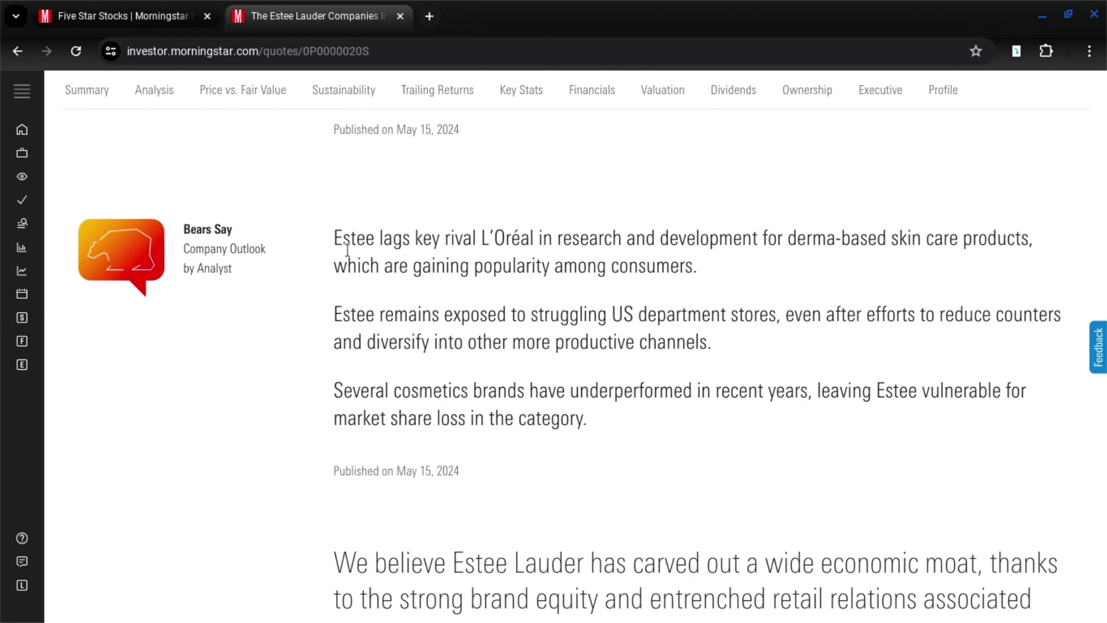
pyautogui.moveTo(335, 237); pyautogui.dragTo(418, 251)
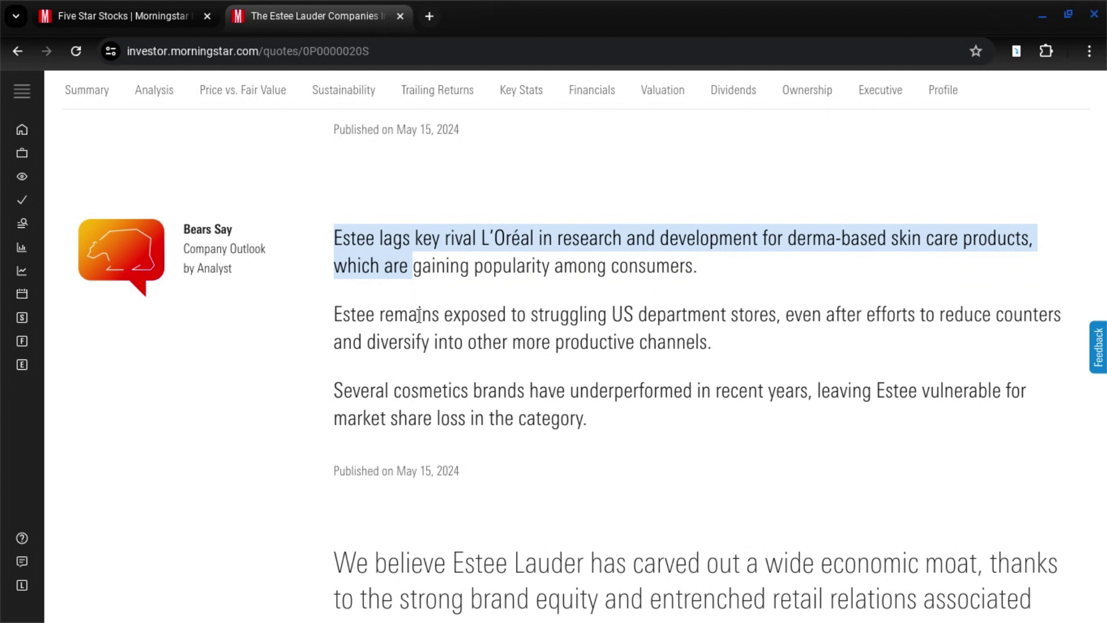
pyautogui.click(367, 344)
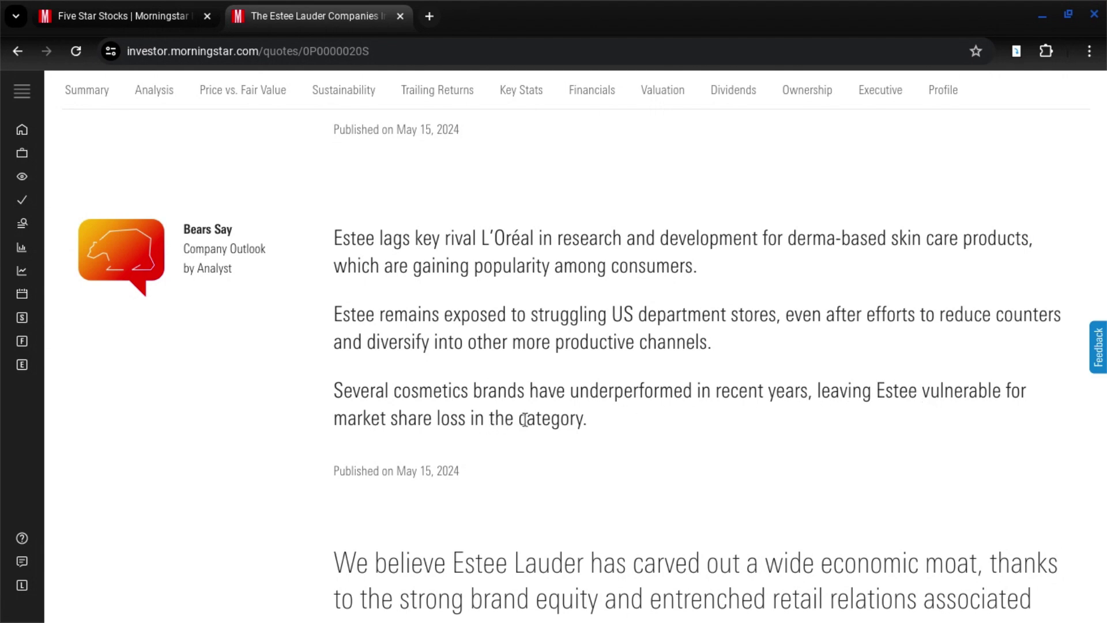
pyautogui.scroll(-1, 675, 461)
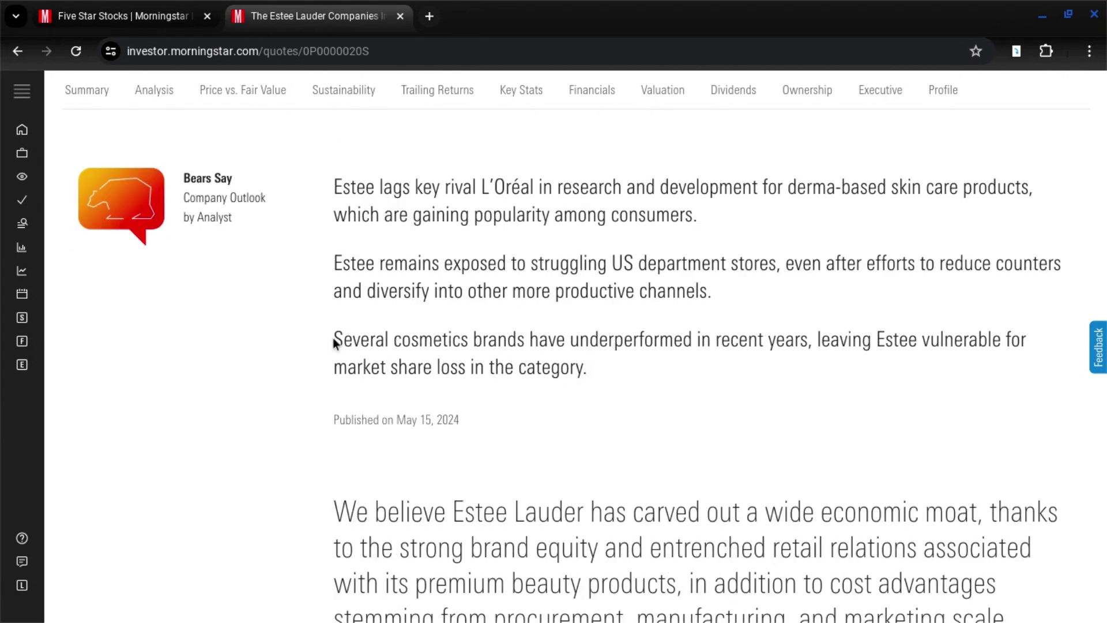
pyautogui.moveTo(336, 340); pyautogui.dragTo(620, 368)
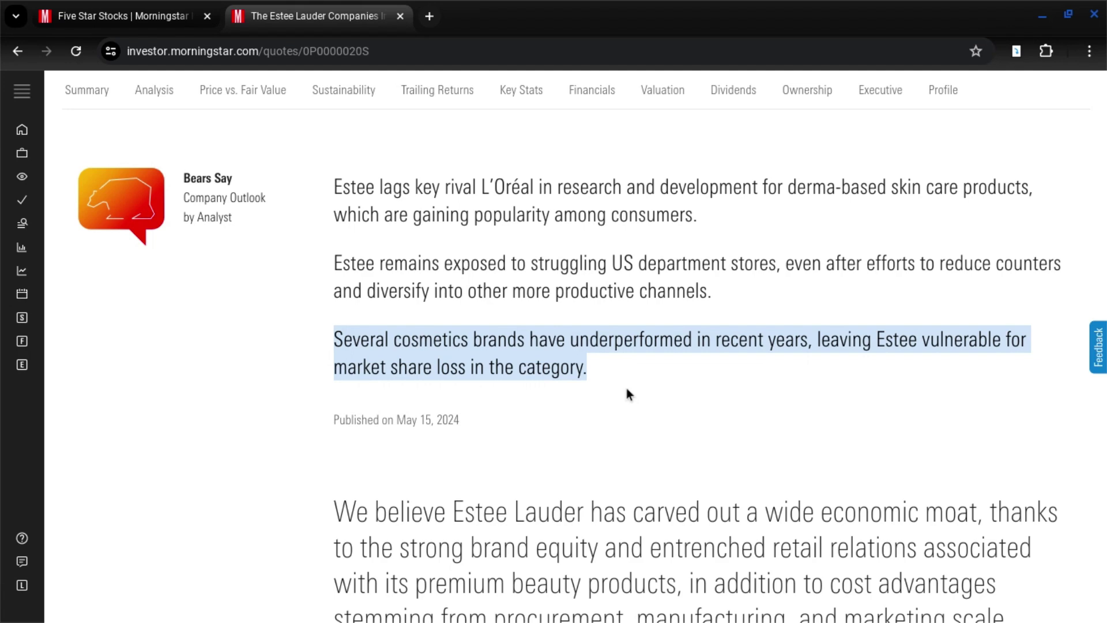
# Read the Economic Moat section, highlighting the phrases on strong brand equity and on cost advantages from procurement, manufacturing and marketing scale.
pyautogui.scroll(-6, 627, 391)
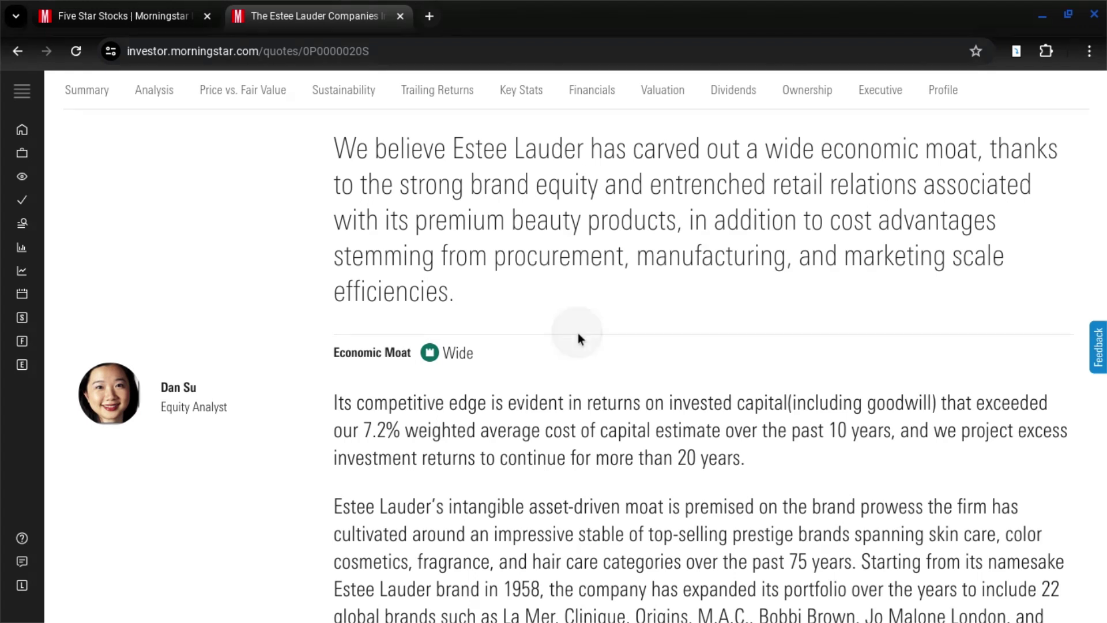
pyautogui.moveTo(358, 183); pyautogui.dragTo(672, 196)
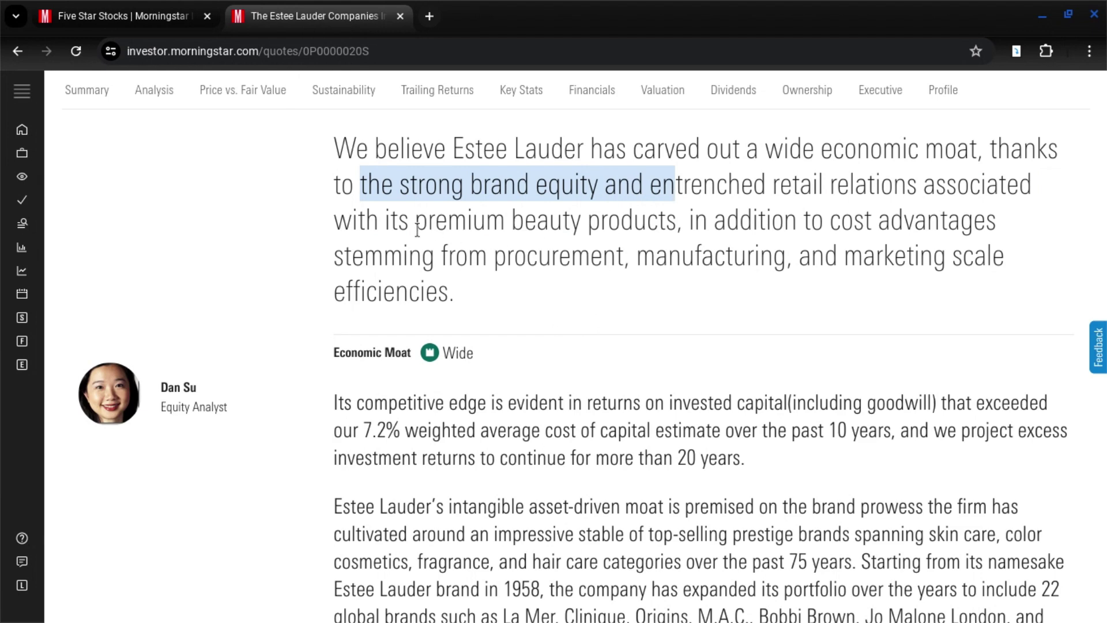
pyautogui.click(833, 222)
pyautogui.moveTo(833, 222); pyautogui.dragTo(1018, 241)
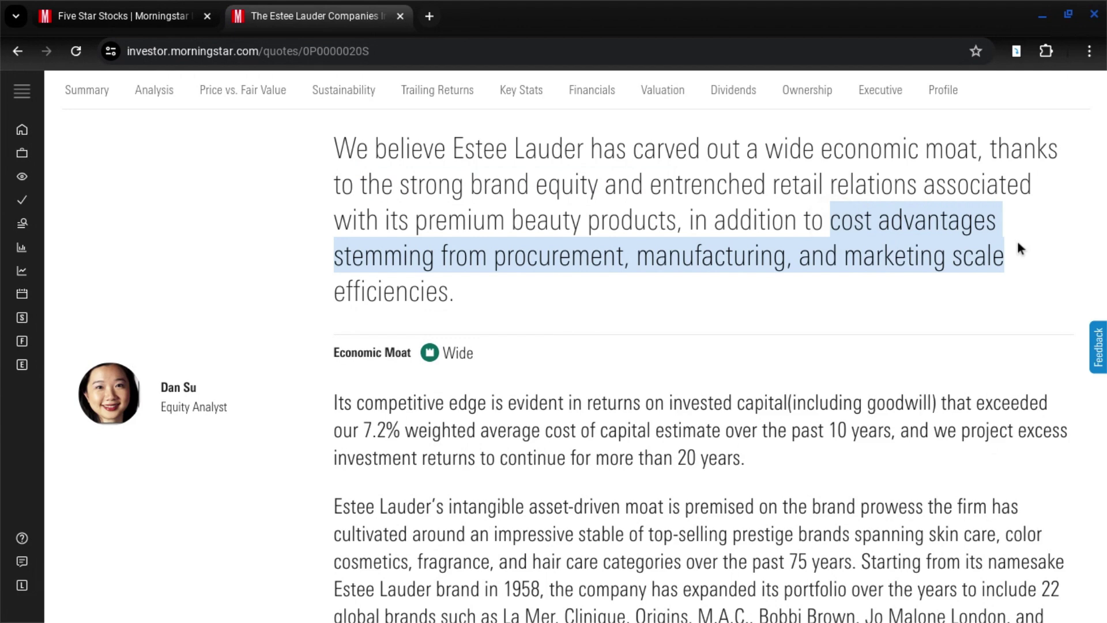
pyautogui.click(673, 326)
pyautogui.scroll(-3, 673, 327)
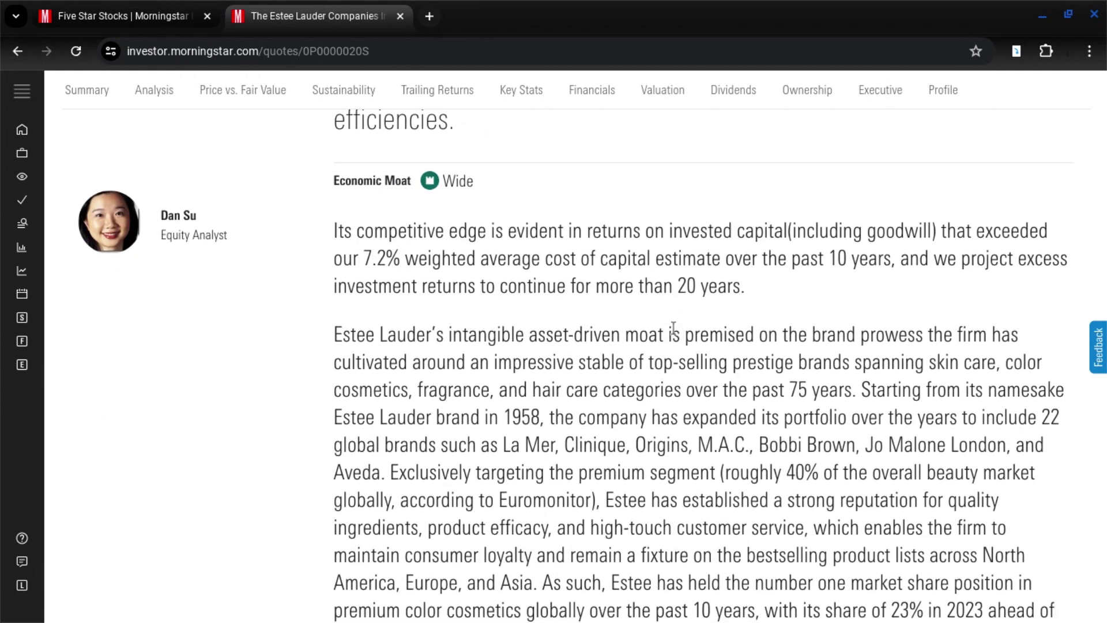
# Read the rest of the Economic Moat analysis for Estee Lauder, through the discussion of brand intangibles and cost structure.
pyautogui.scroll(-11, 674, 327)
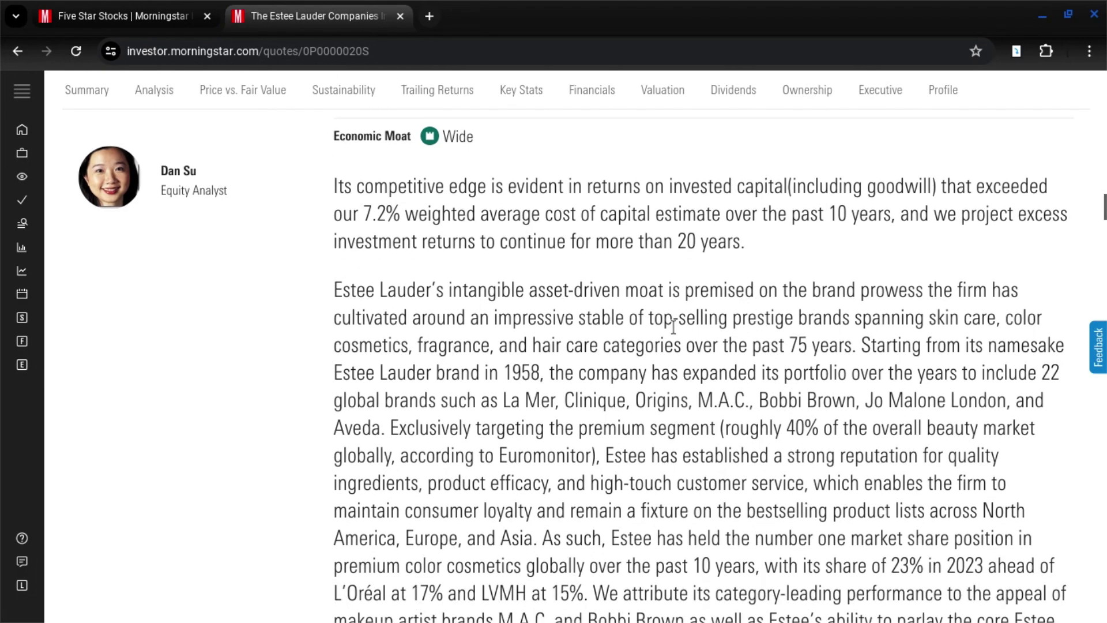
pyautogui.scroll(-13, 673, 327)
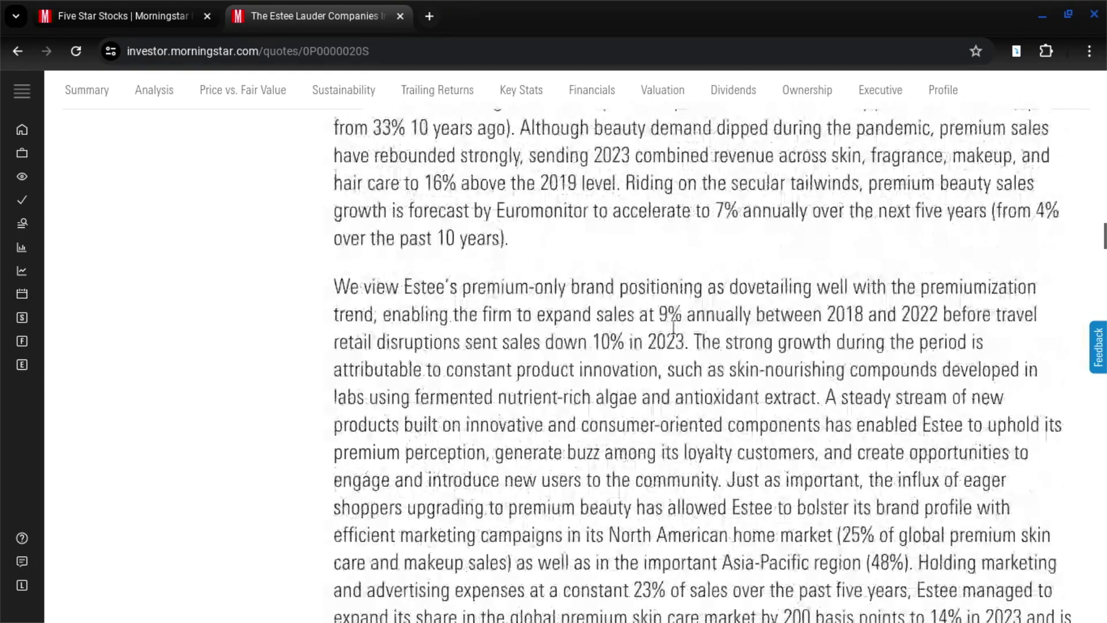
pyautogui.scroll(-12, 673, 326)
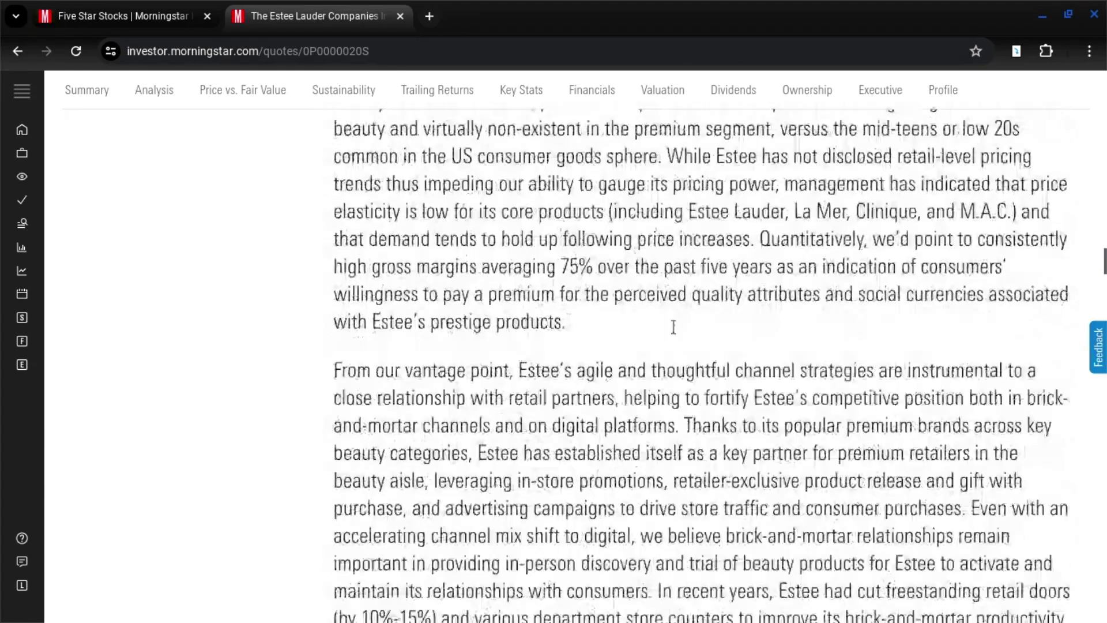
pyautogui.scroll(-16, 673, 326)
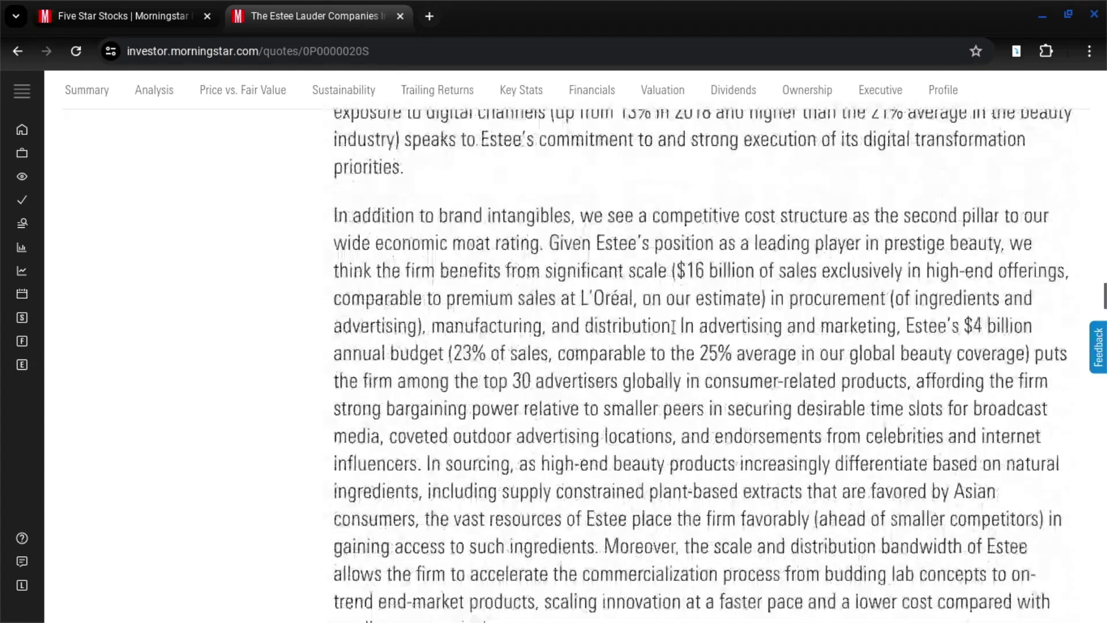
pyautogui.scroll(-2, 673, 327)
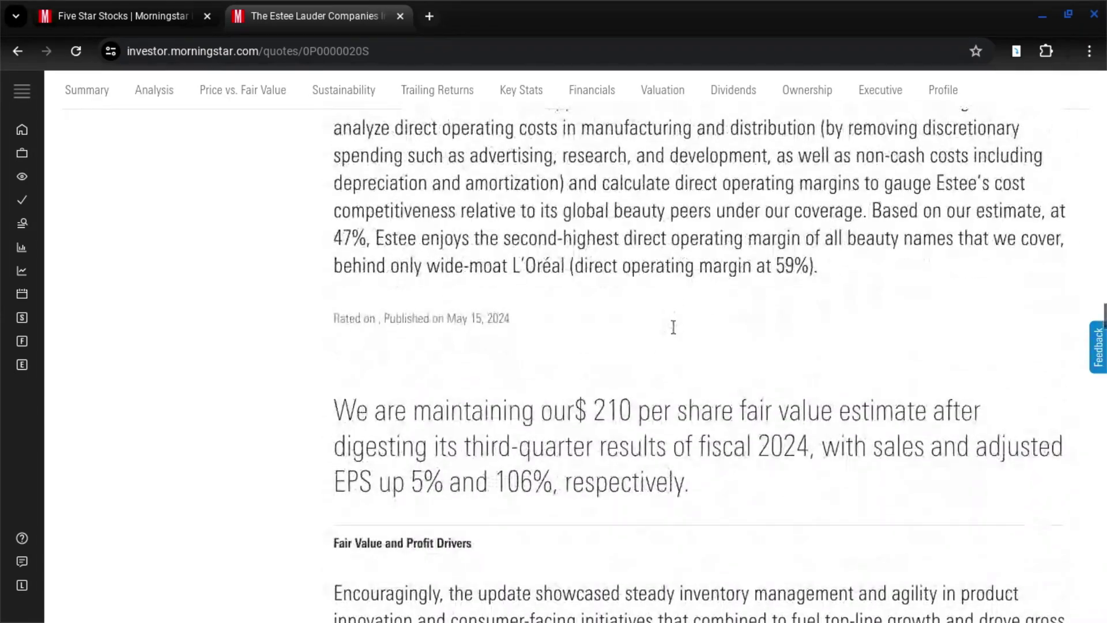
# Review the Fair Value and Profit Drivers section, including the revenue growth and operating margin forecasts and the fair value headline.
pyautogui.scroll(-4, 673, 327)
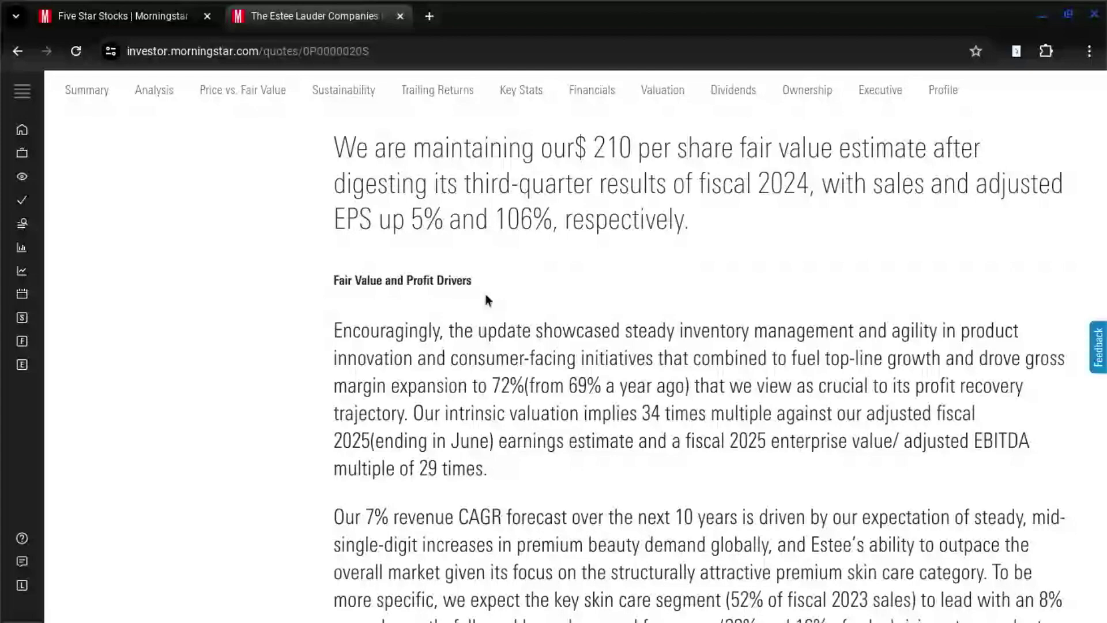
pyautogui.scroll(-3, 615, 388)
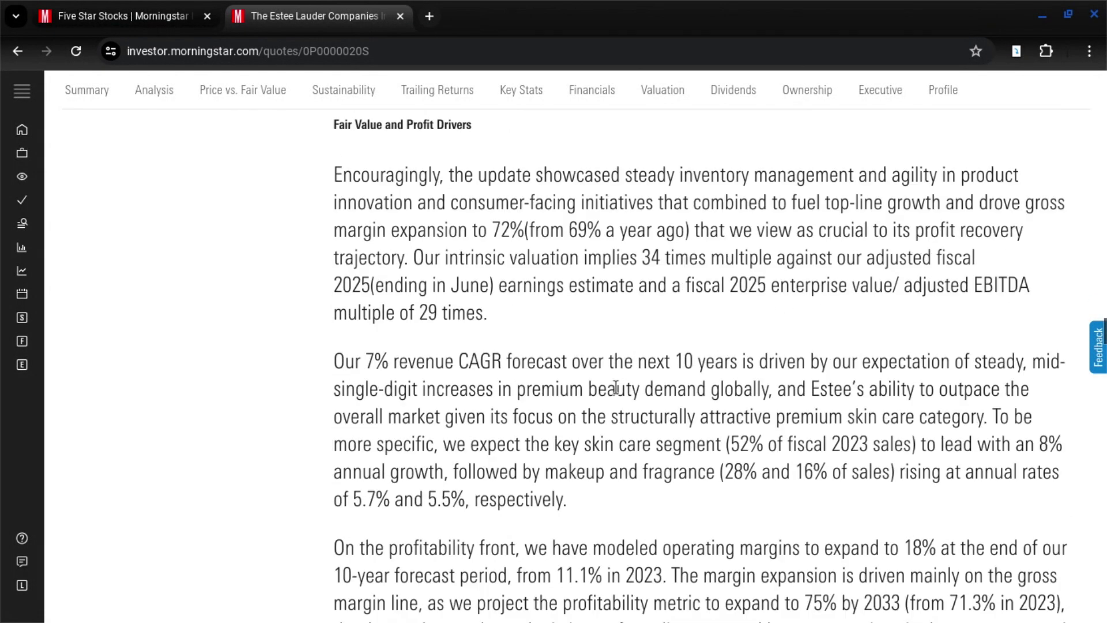
pyautogui.scroll(-1, 615, 388)
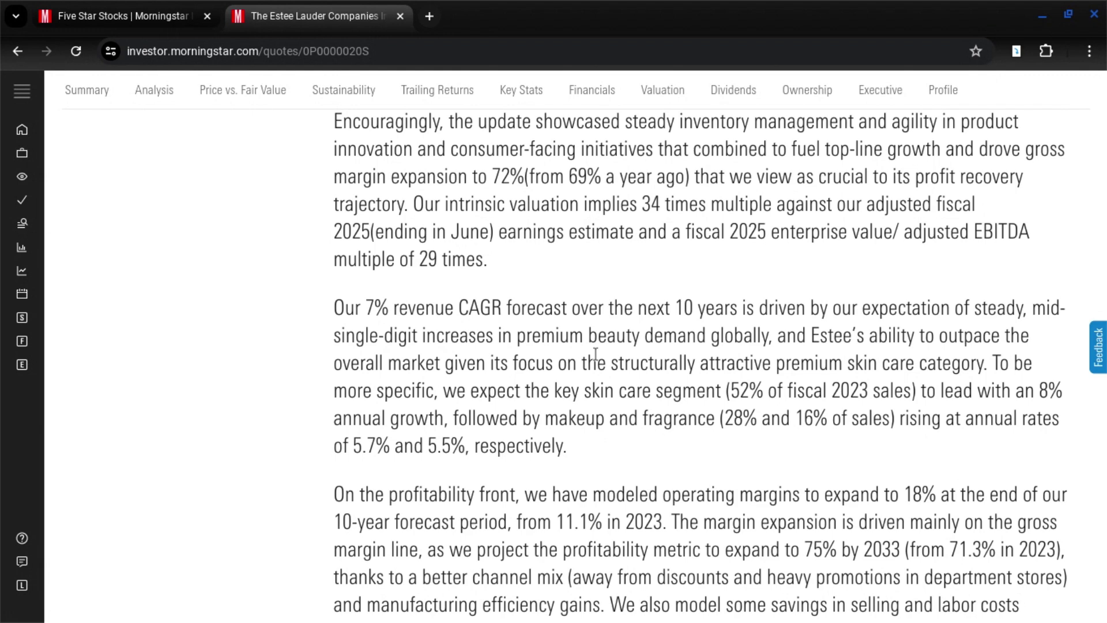
pyautogui.scroll(-3, 695, 326)
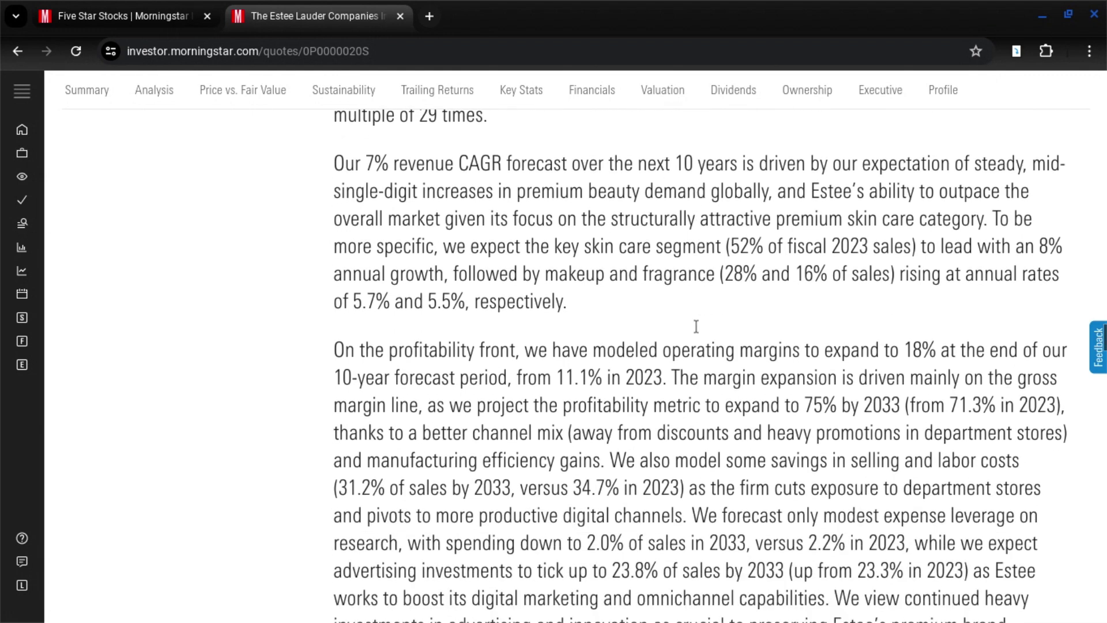
pyautogui.scroll(12, 695, 327)
pyautogui.scroll(-3, 695, 324)
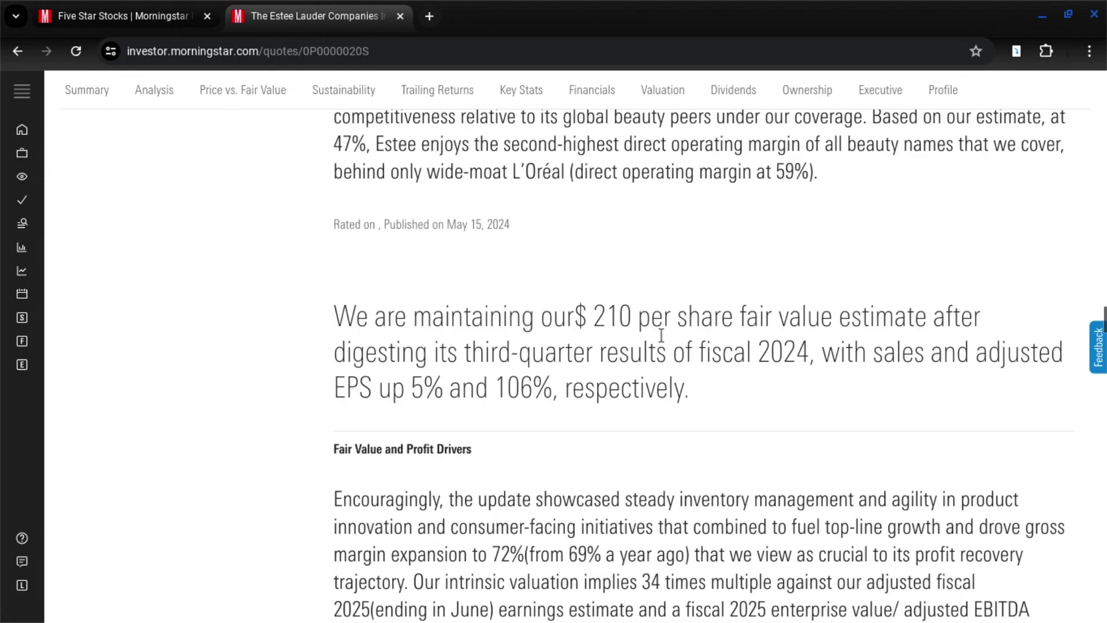
# Read the Risk and Uncertainty section explaining Estee Lauder's uncertainty rating.
pyautogui.scroll(-17, 615, 489)
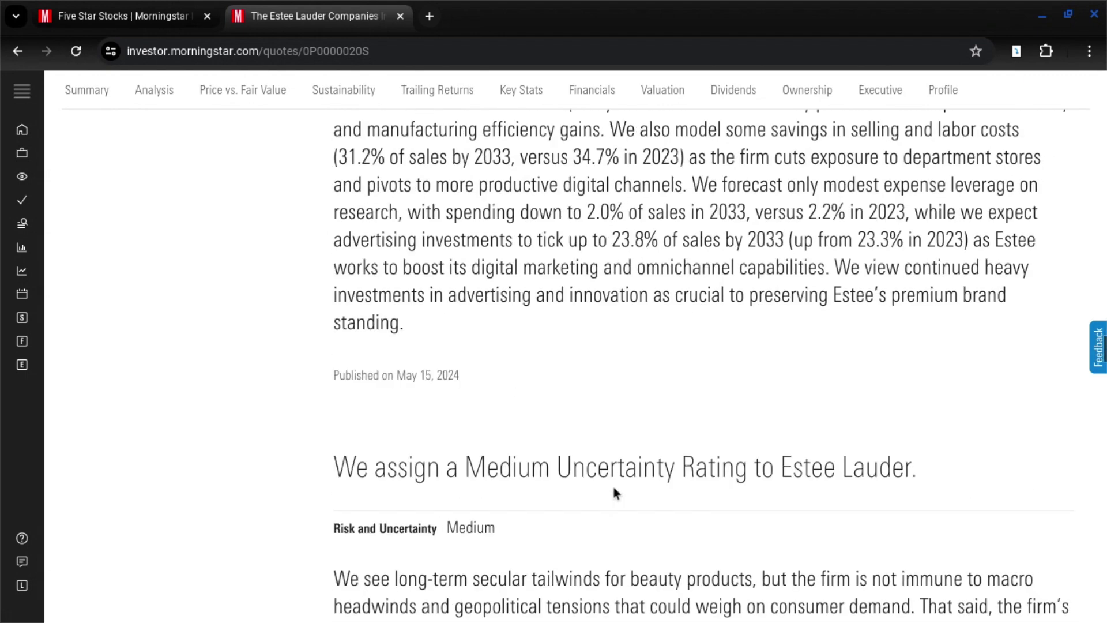
pyautogui.scroll(-3, 614, 490)
pyautogui.scroll(-2, 614, 490)
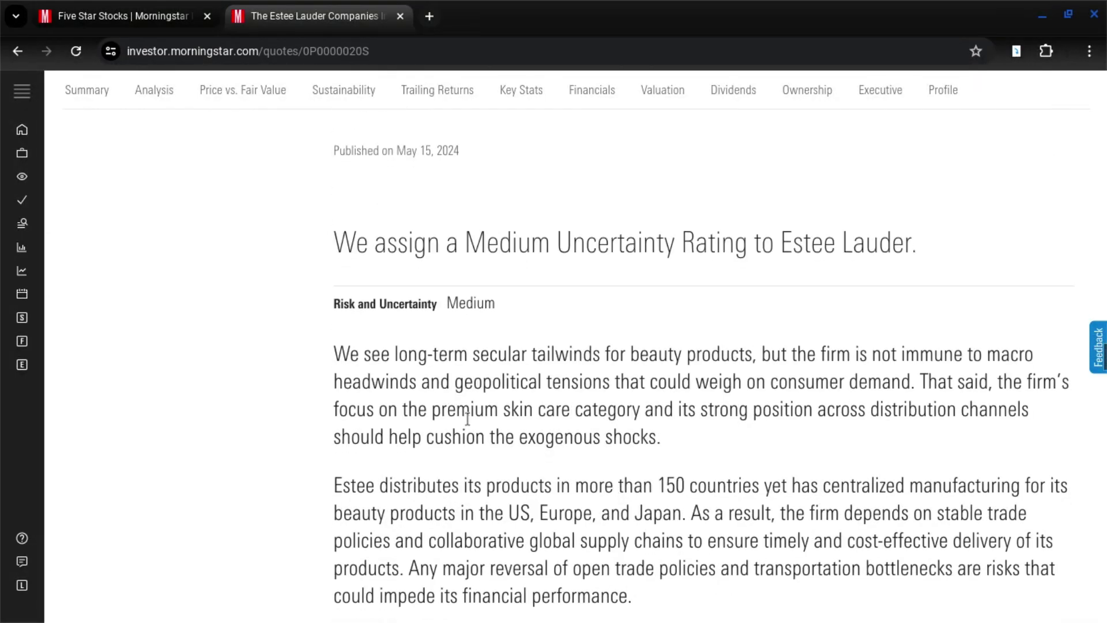
pyautogui.scroll(-1, 467, 418)
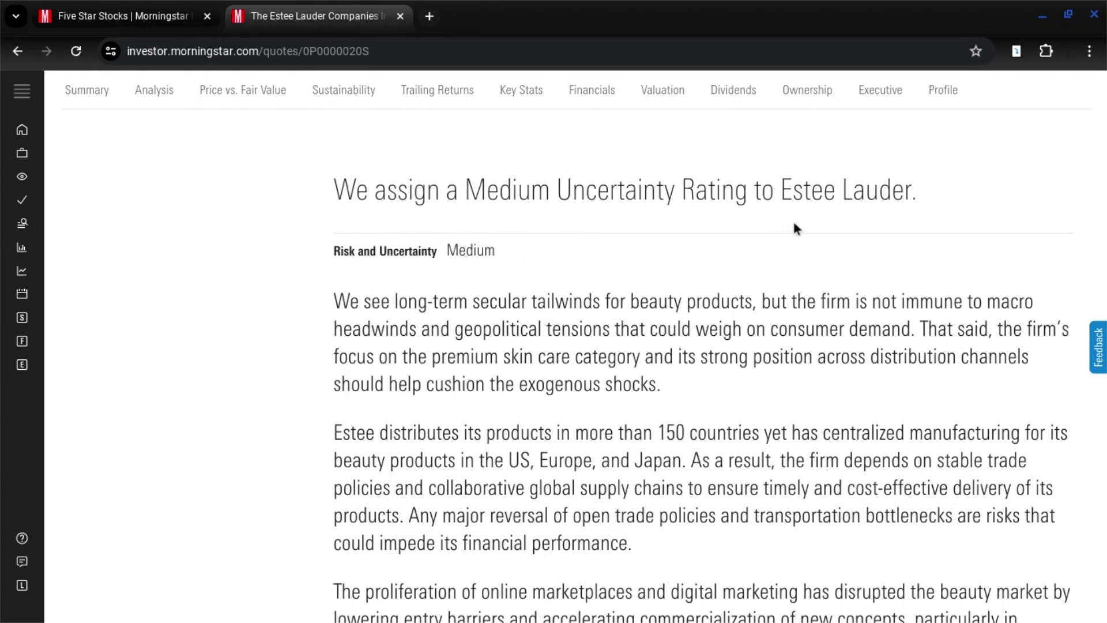
# Read the Capital Allocation section, covering the balance sheet, acquisitions, shareholder distributions and the founding family's voting control.
pyautogui.scroll(-10, 595, 543)
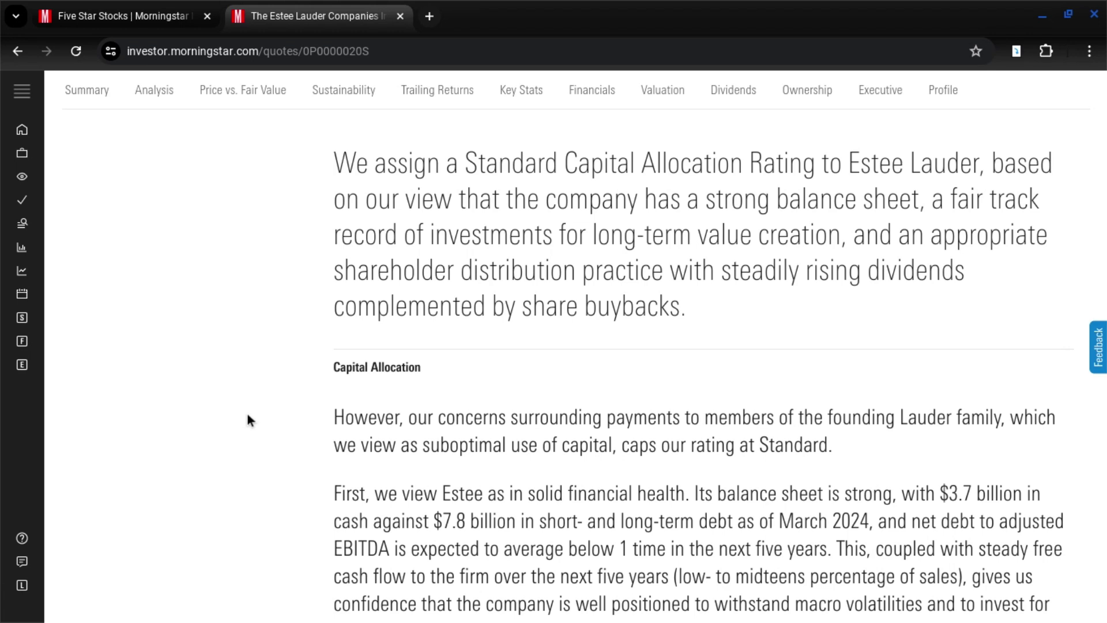
pyautogui.scroll(-3, 247, 414)
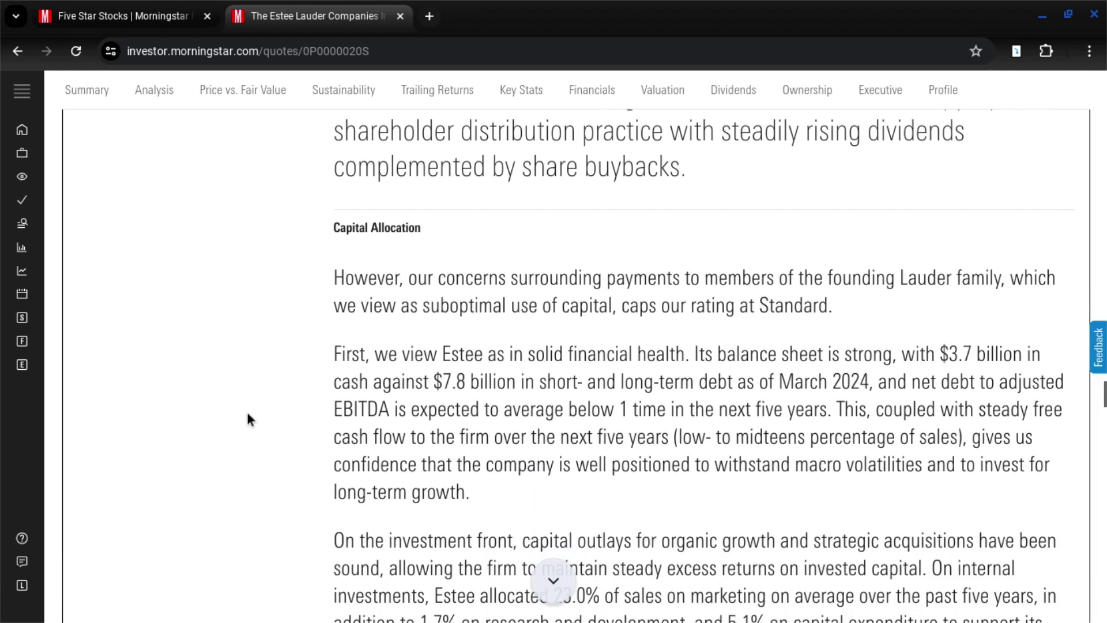
pyautogui.scroll(-4, 248, 416)
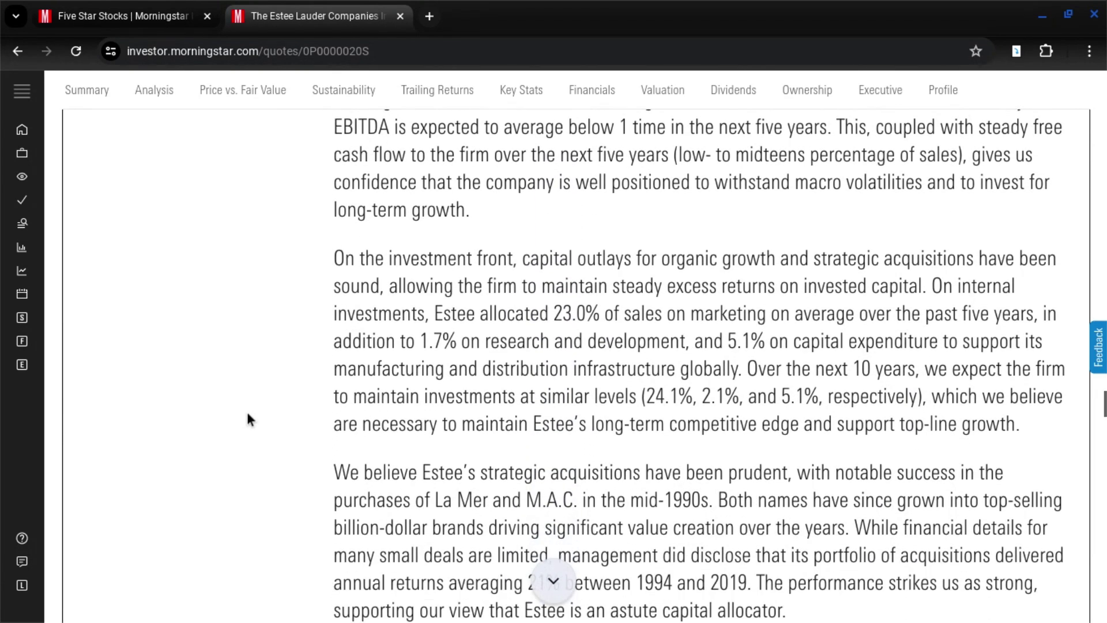
pyautogui.scroll(-4, 248, 419)
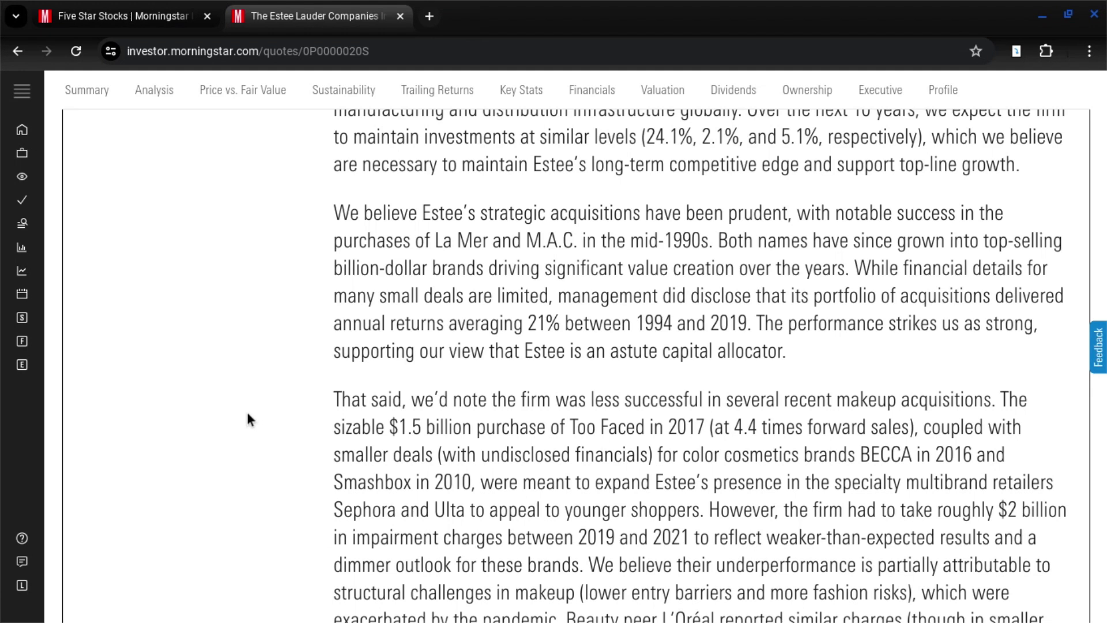
pyautogui.scroll(-4, 248, 414)
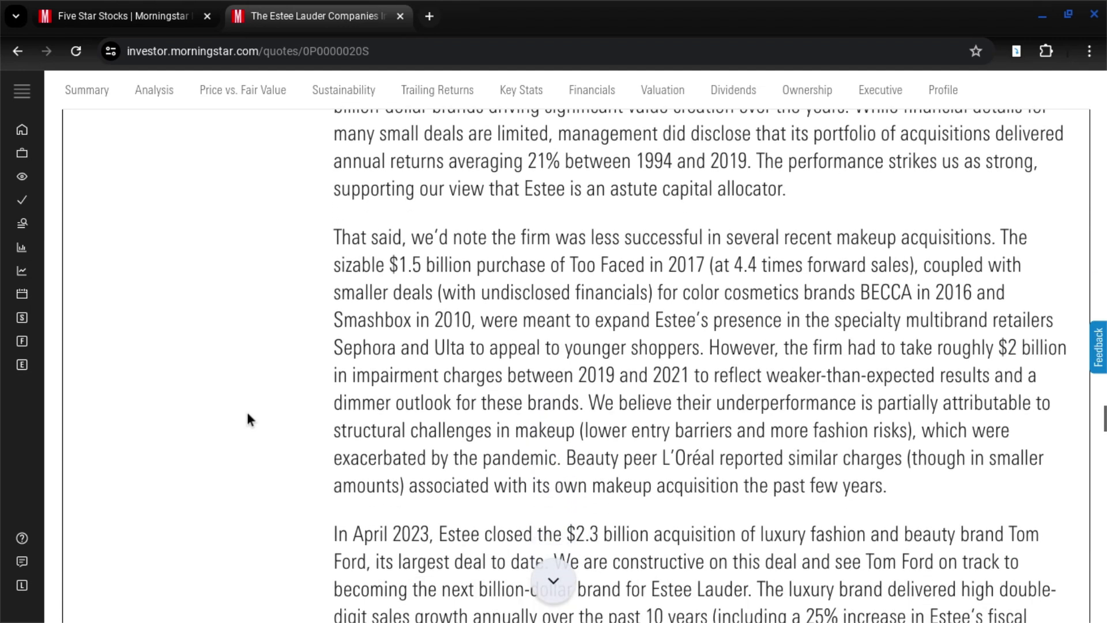
pyautogui.scroll(-5, 248, 419)
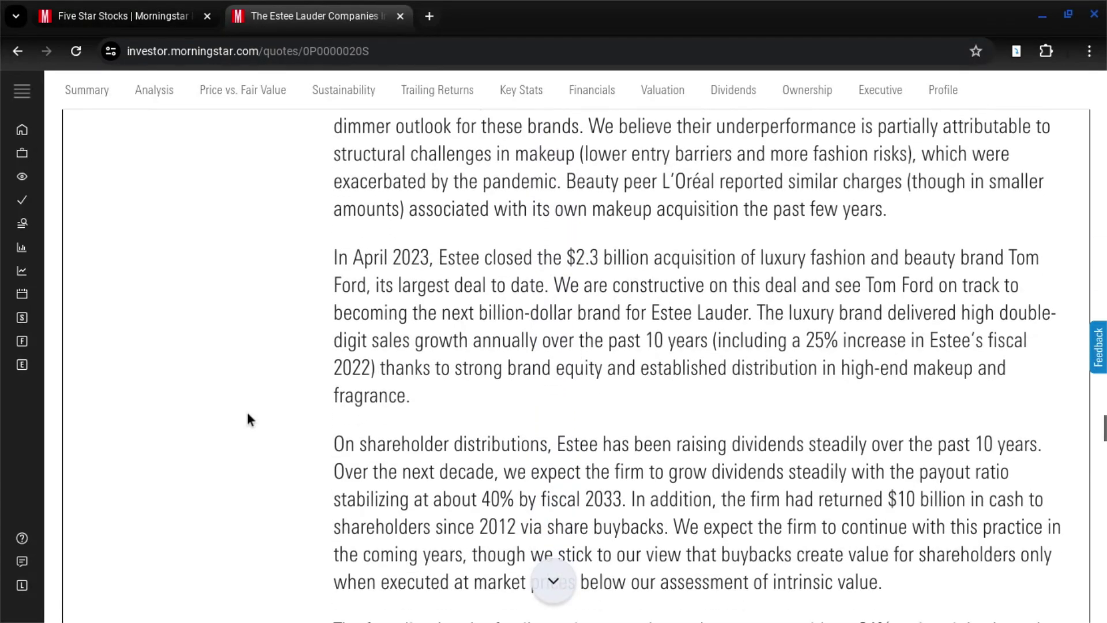
pyautogui.scroll(5, 633, 536)
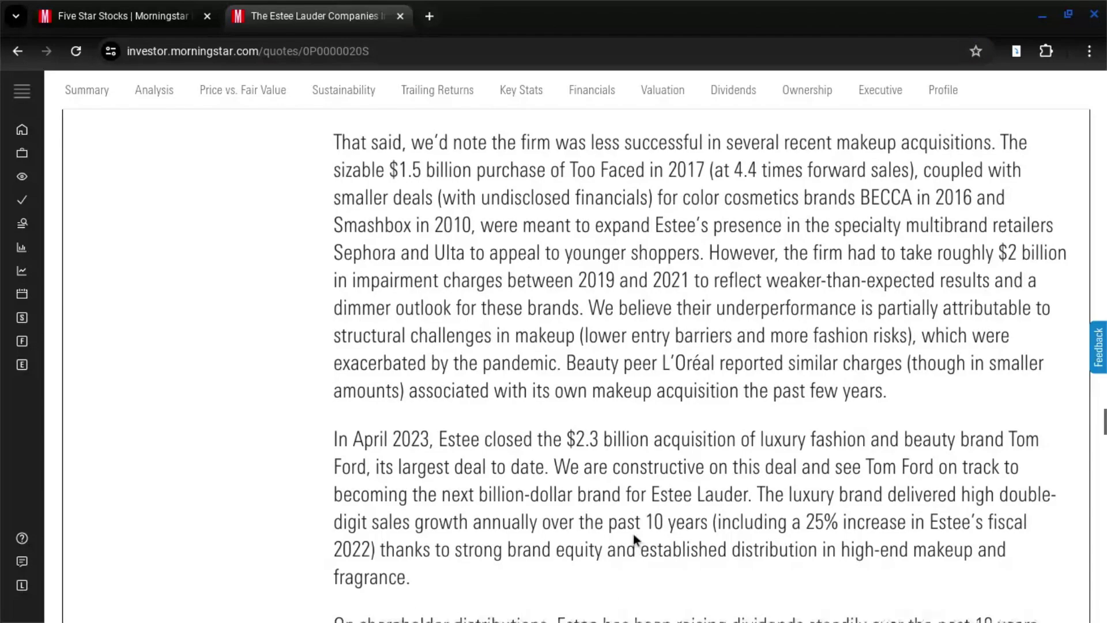
pyautogui.scroll(-8, 633, 533)
pyautogui.scroll(2, 577, 445)
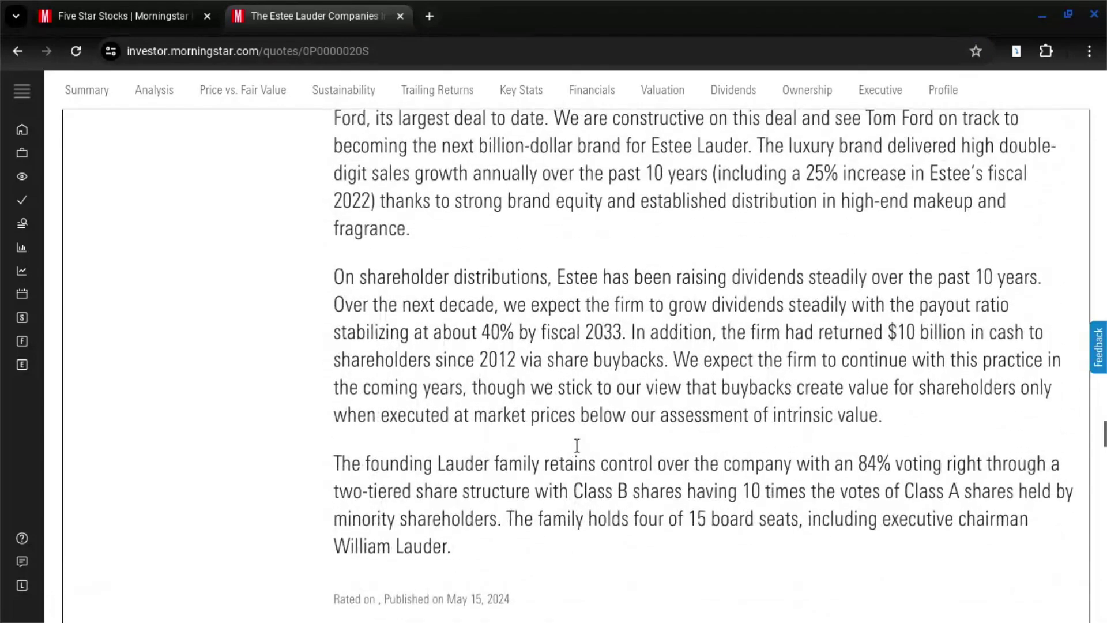
# Revisit the uncertainty rating, and examine the Price vs. Fair Value chart below the full analysis.
pyautogui.scroll(20, 557, 300)
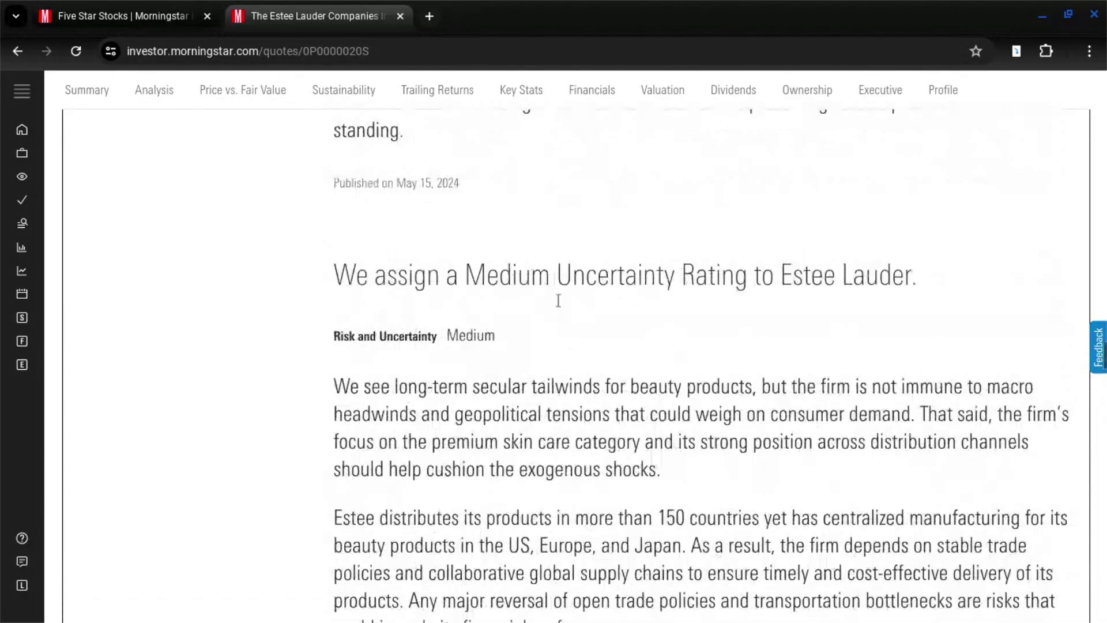
pyautogui.scroll(-20, 558, 300)
pyautogui.scroll(-19, 558, 299)
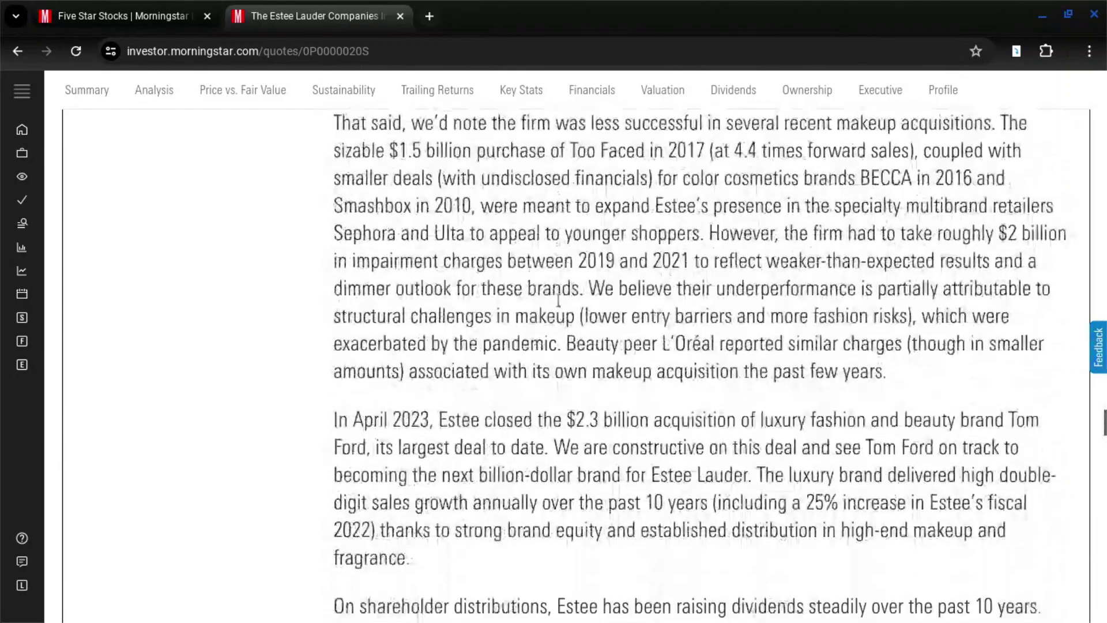
pyautogui.scroll(-8, 557, 298)
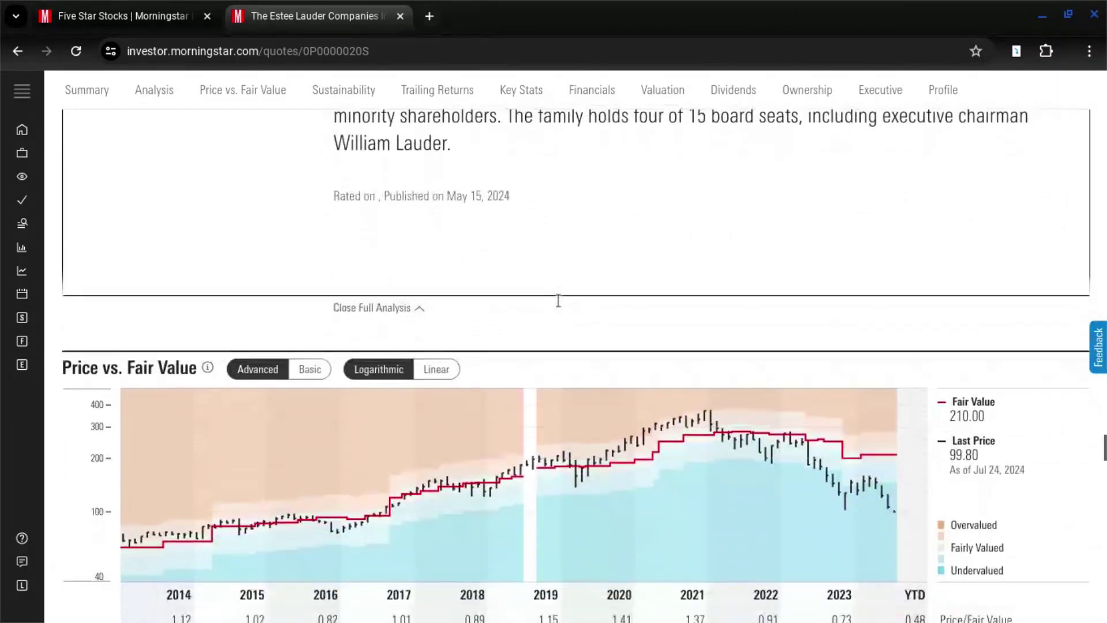
pyautogui.scroll(-1, 557, 301)
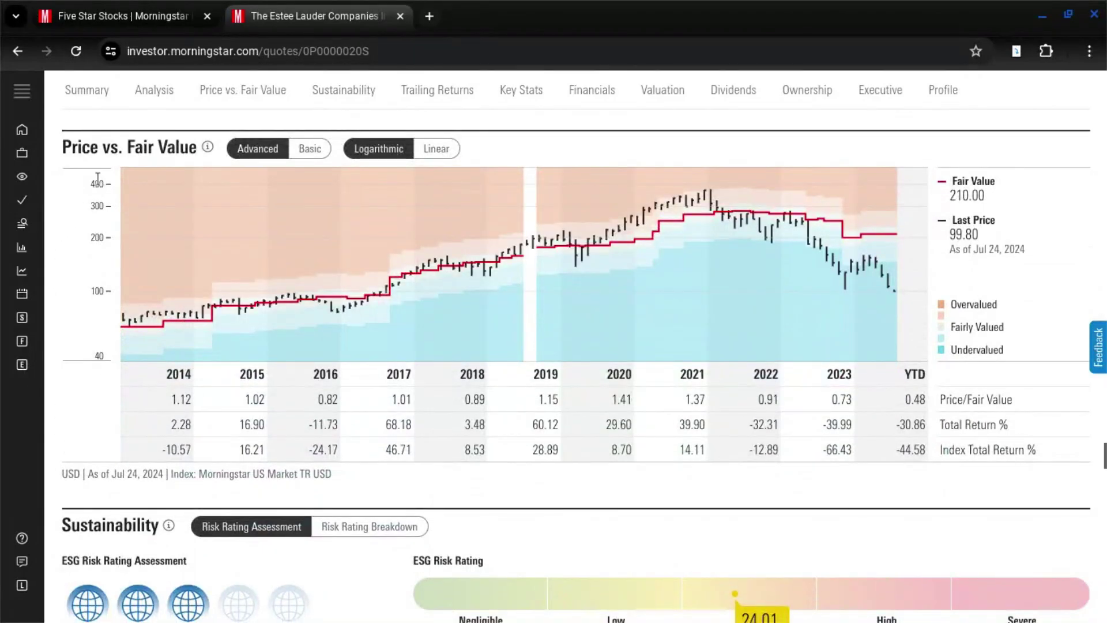
# Review Estee Lauder's Sustainability risk ratings and the Key Statistics overview.
pyautogui.scroll(-3, 603, 500)
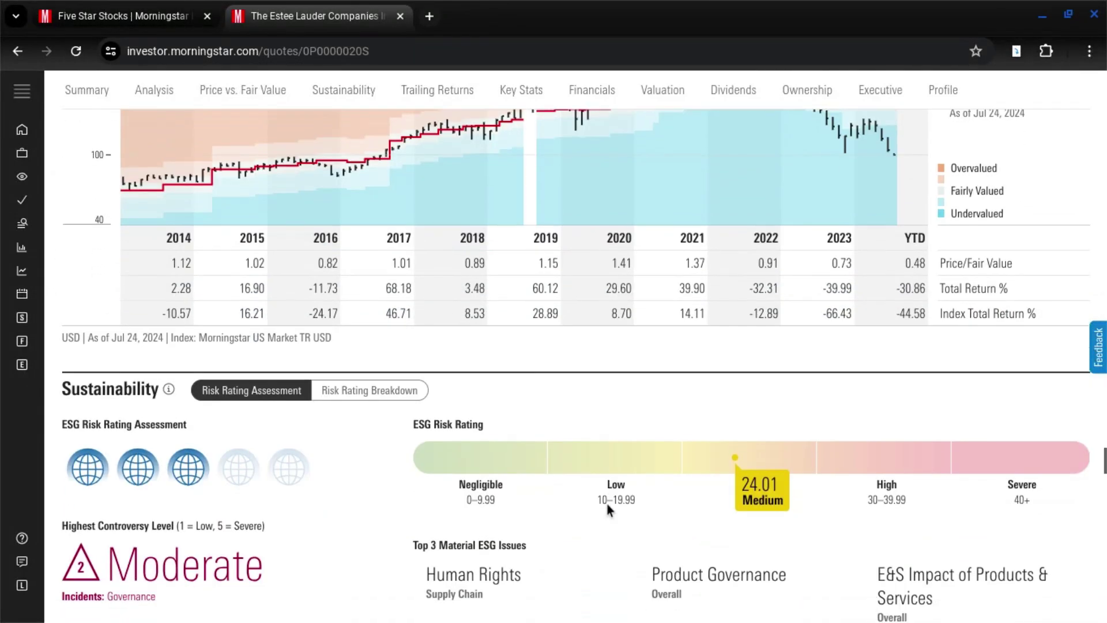
pyautogui.scroll(-9, 326, 541)
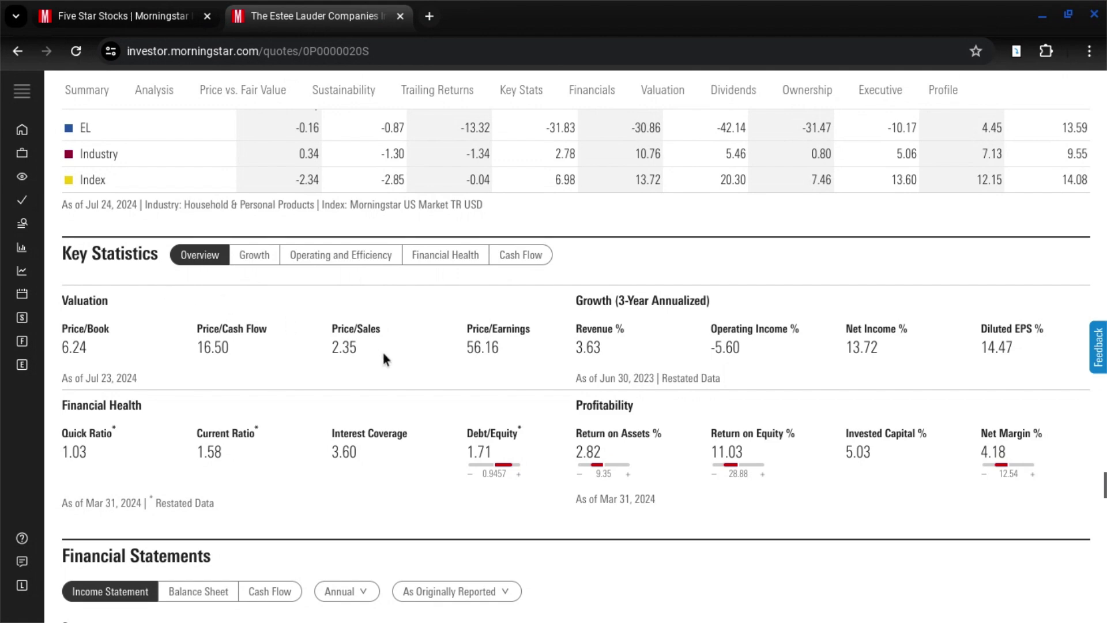
pyautogui.scroll(-3, 514, 493)
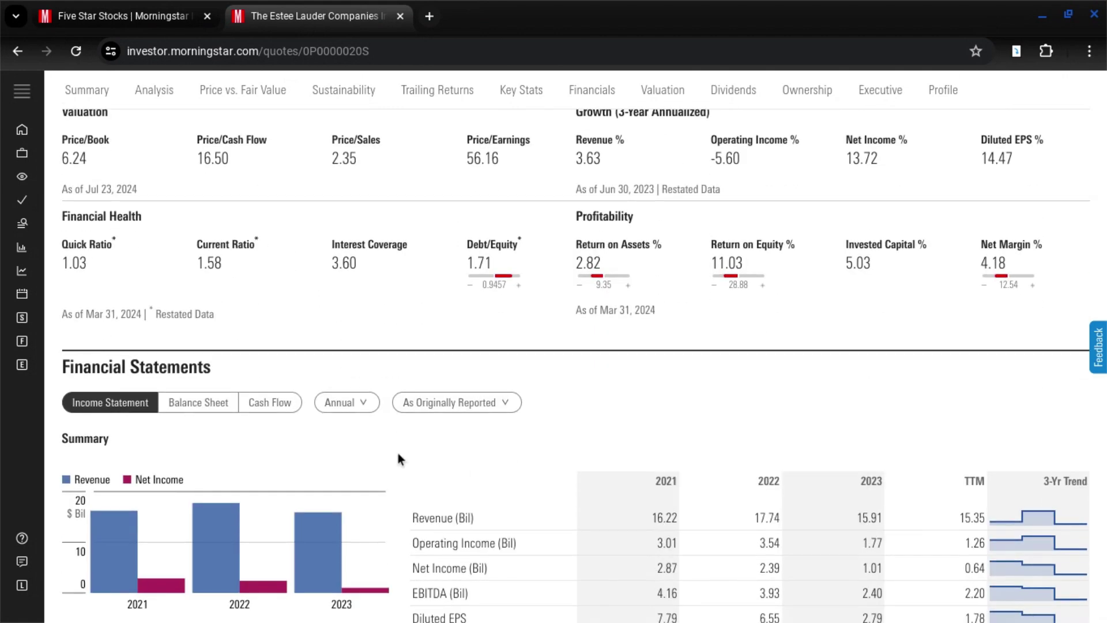
# Examine the annual income statement summary and the Valuation table of historical price multiples.
pyautogui.scroll(-2, 359, 459)
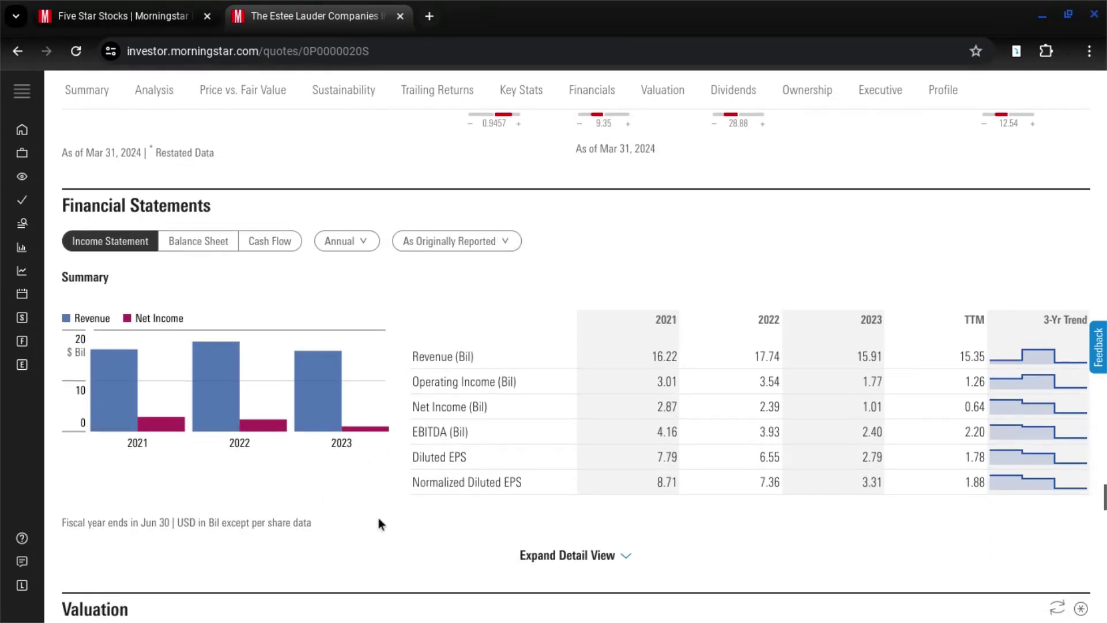
pyautogui.scroll(-4, 390, 522)
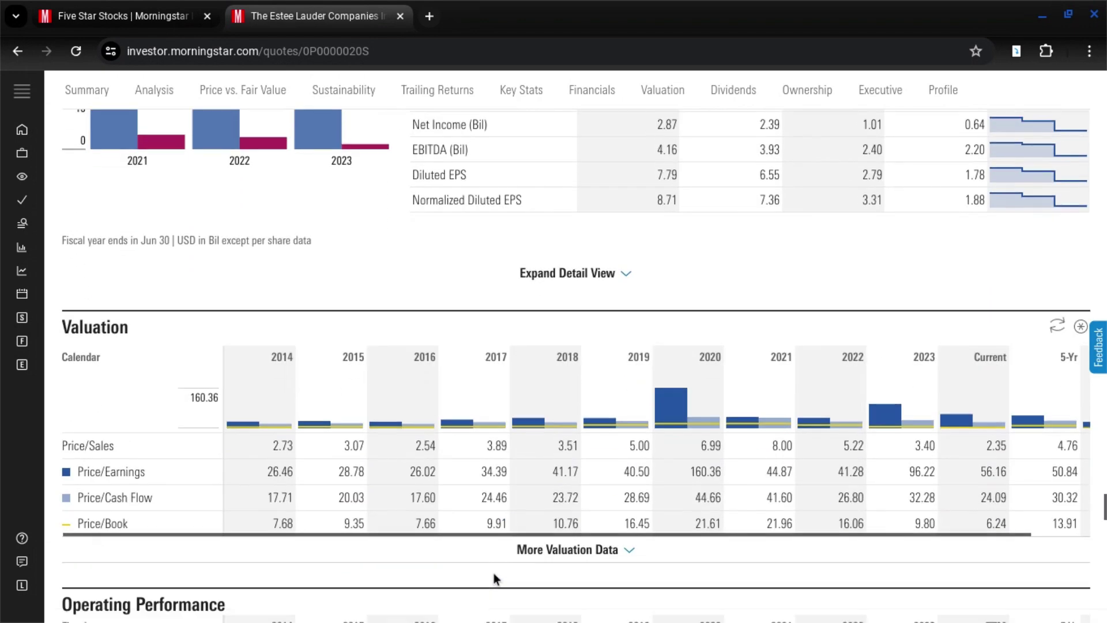
pyautogui.scroll(-1, 358, 605)
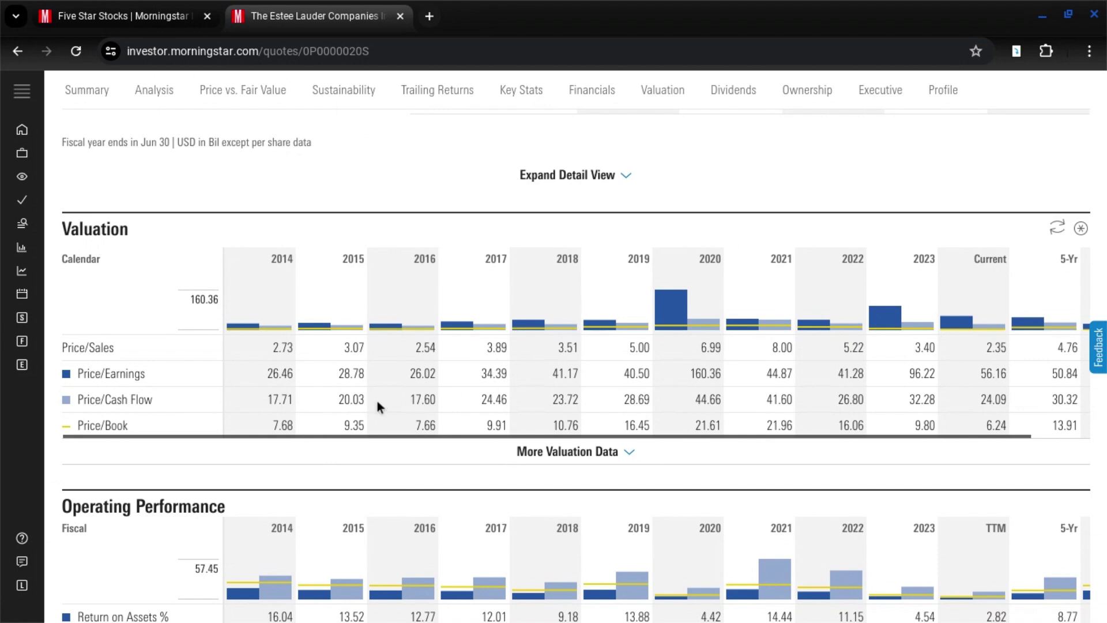
# Examine the Operating Performance returns and the Dividends & Splits data, including yields, payout ratio and 2024 dividend dates.
pyautogui.scroll(-6, 354, 533)
pyautogui.scroll(2, 354, 317)
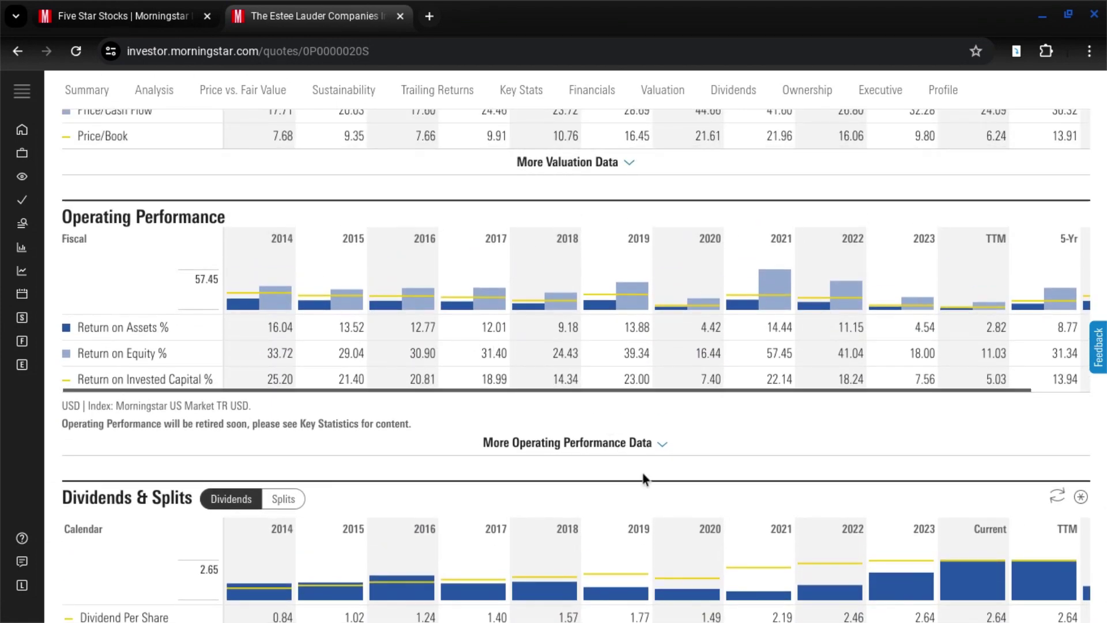
pyautogui.scroll(-1, 642, 473)
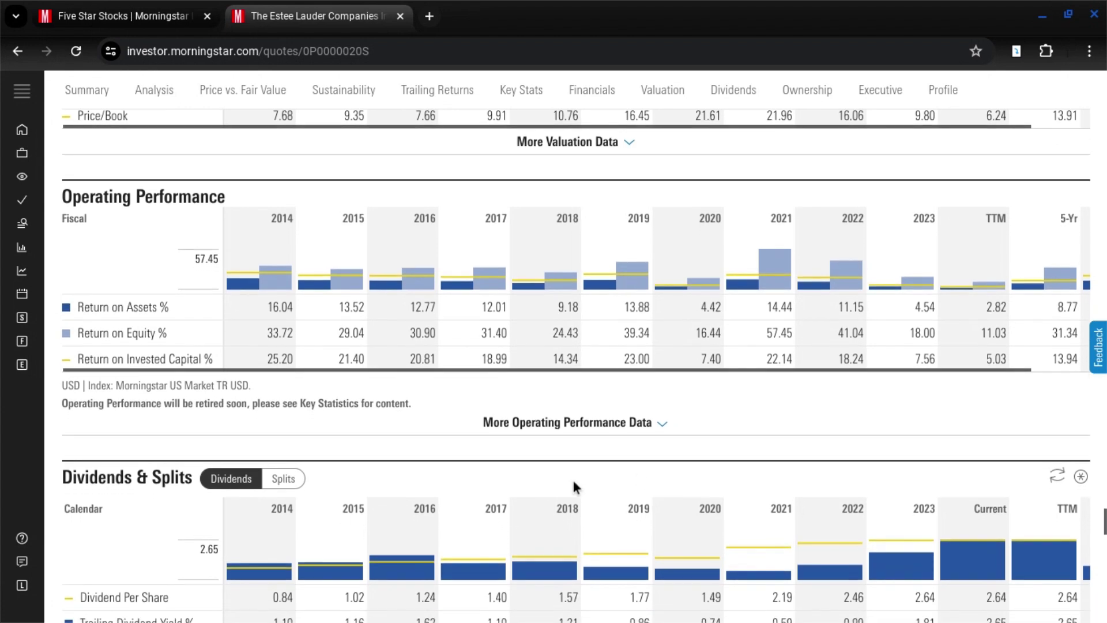
pyautogui.scroll(-2, 432, 504)
pyautogui.scroll(-2, 433, 504)
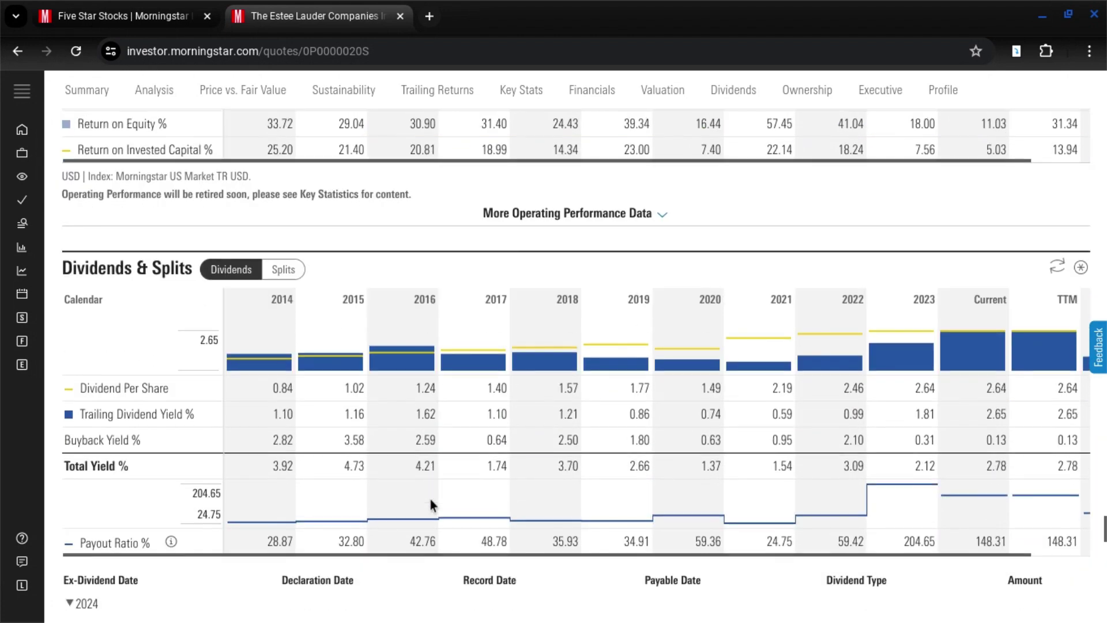
pyautogui.scroll(-3, 528, 562)
pyautogui.scroll(1, 528, 563)
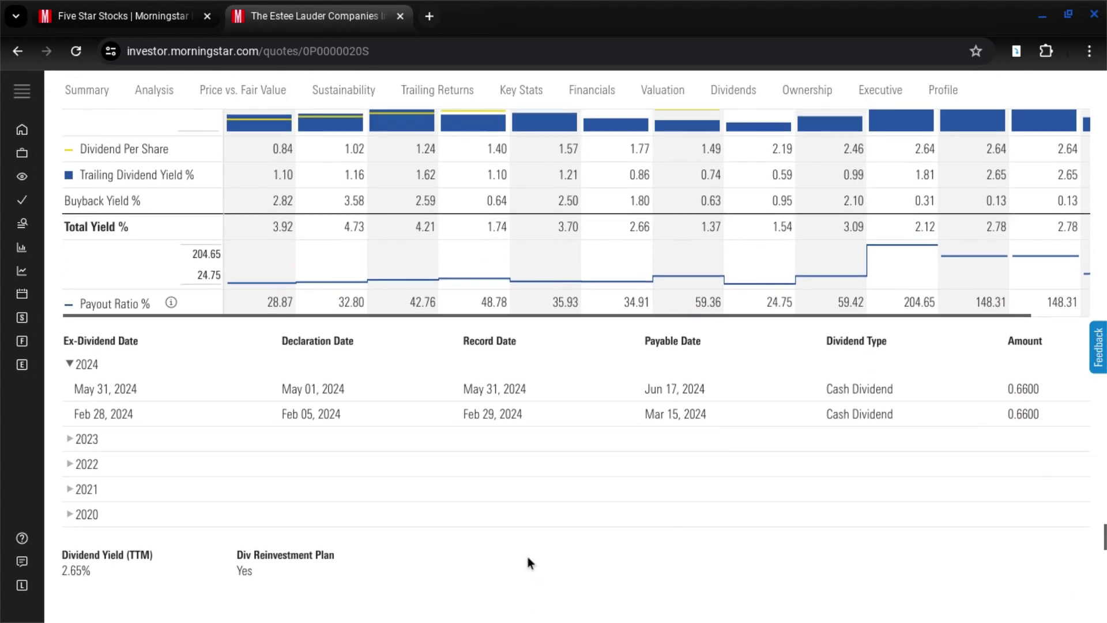
# Examine Estee Lauder's Ownership table of major fund holders and the Executive Team section below it.
pyautogui.scroll(-5, 527, 556)
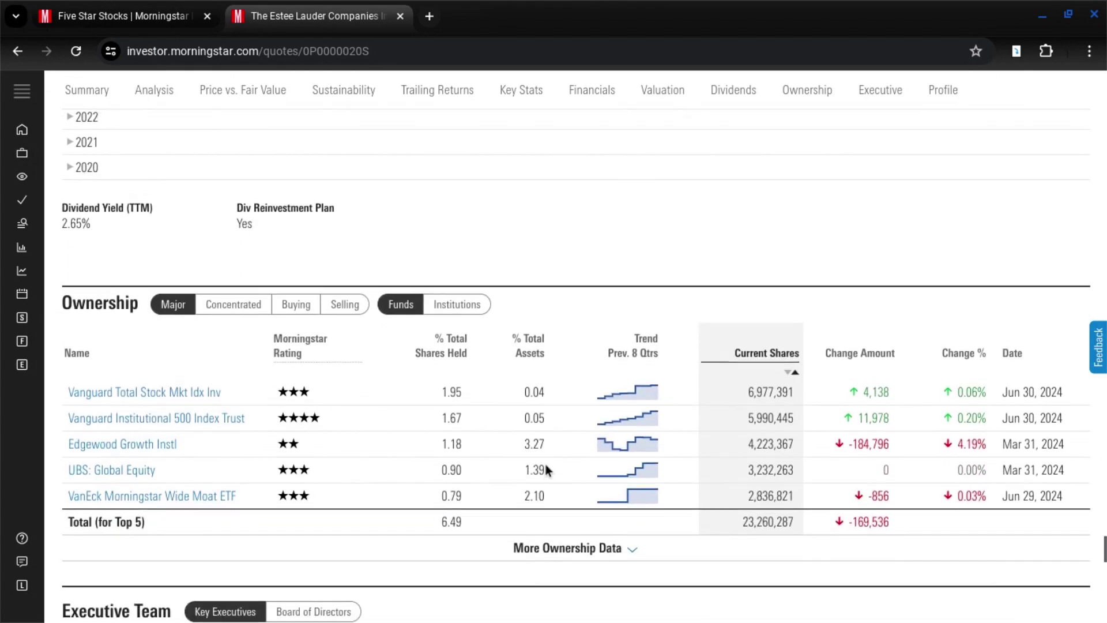
pyautogui.scroll(-6, 546, 465)
pyautogui.scroll(5, 546, 465)
pyautogui.scroll(-1, 546, 465)
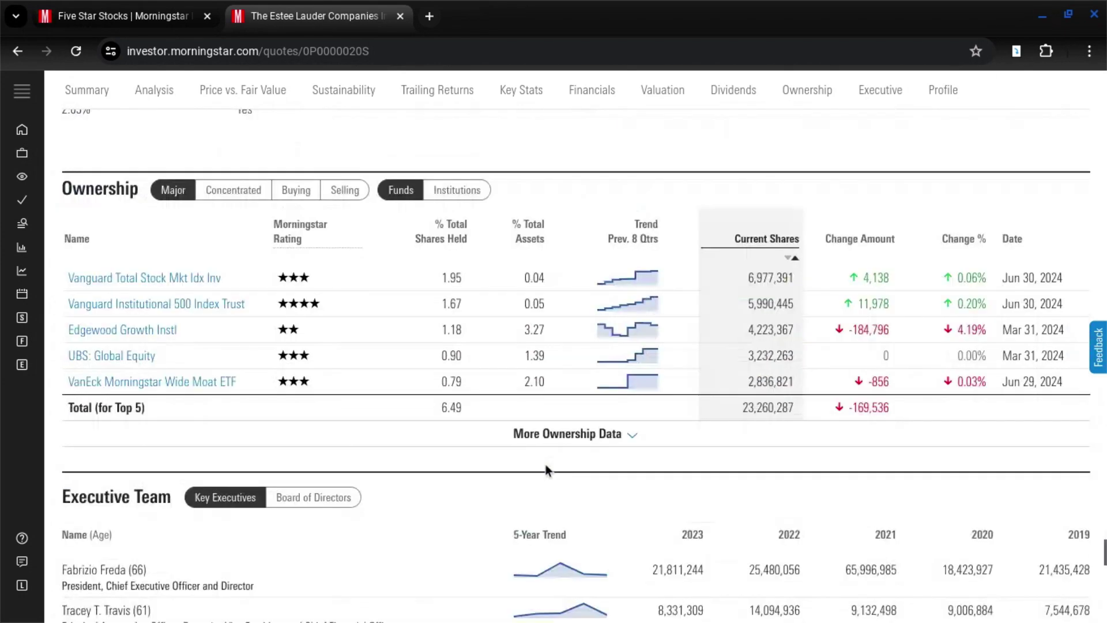
pyautogui.scroll(-10, 546, 465)
# Return to the fair value assessment in the Summary, and revisit the analyst note in Morningstar's Analysis section.
pyautogui.scroll(1, 545, 465)
pyautogui.scroll(1, 545, 464)
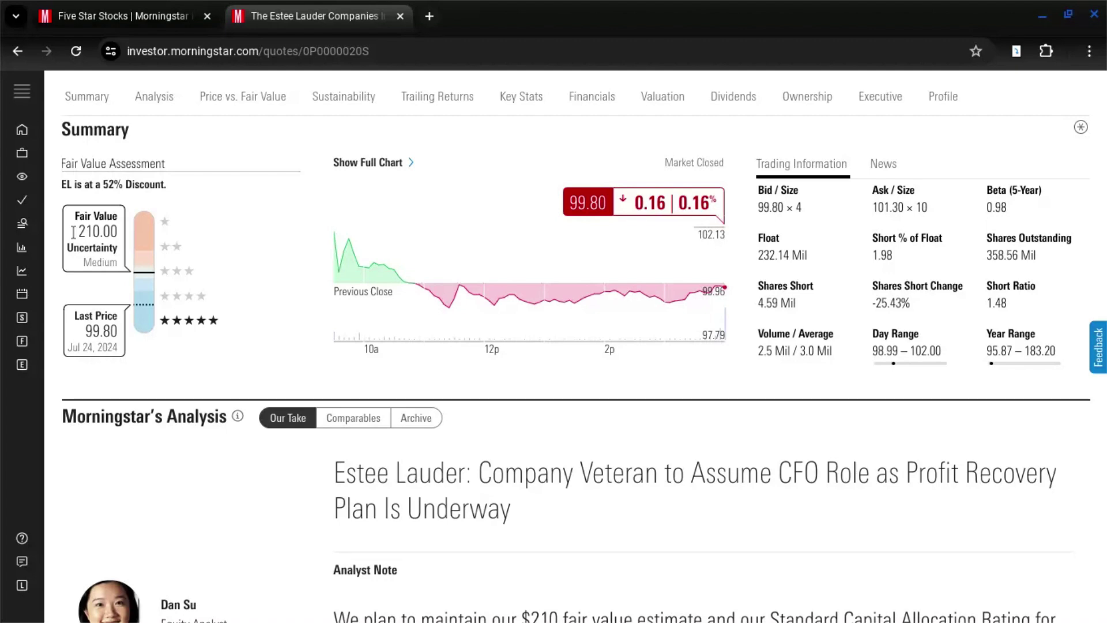
pyautogui.click(155, 99)
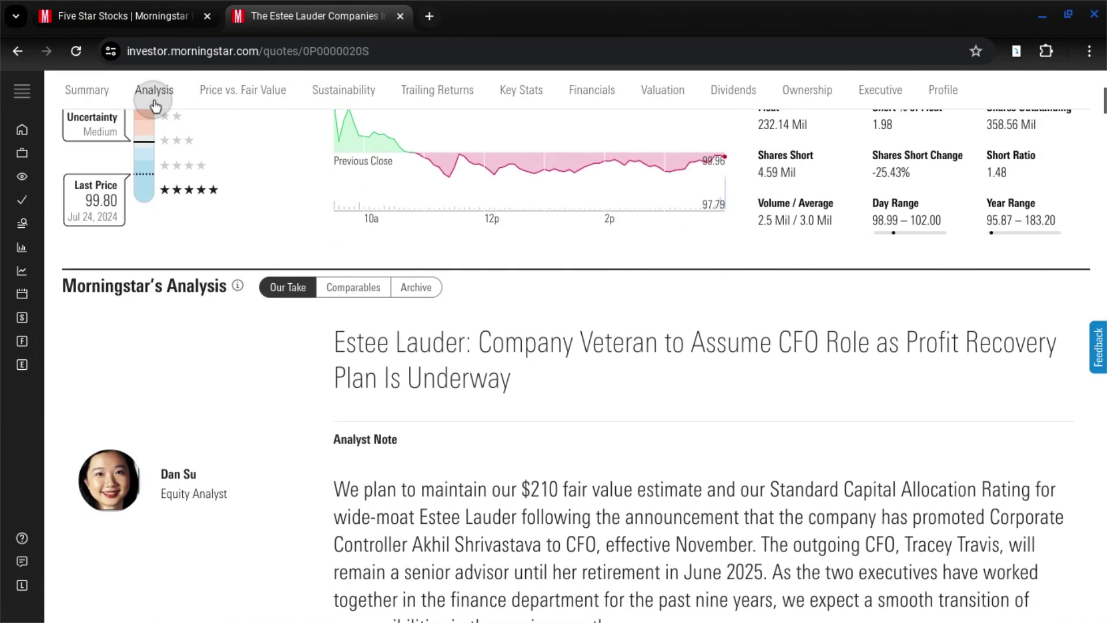
pyautogui.scroll(-1, 280, 387)
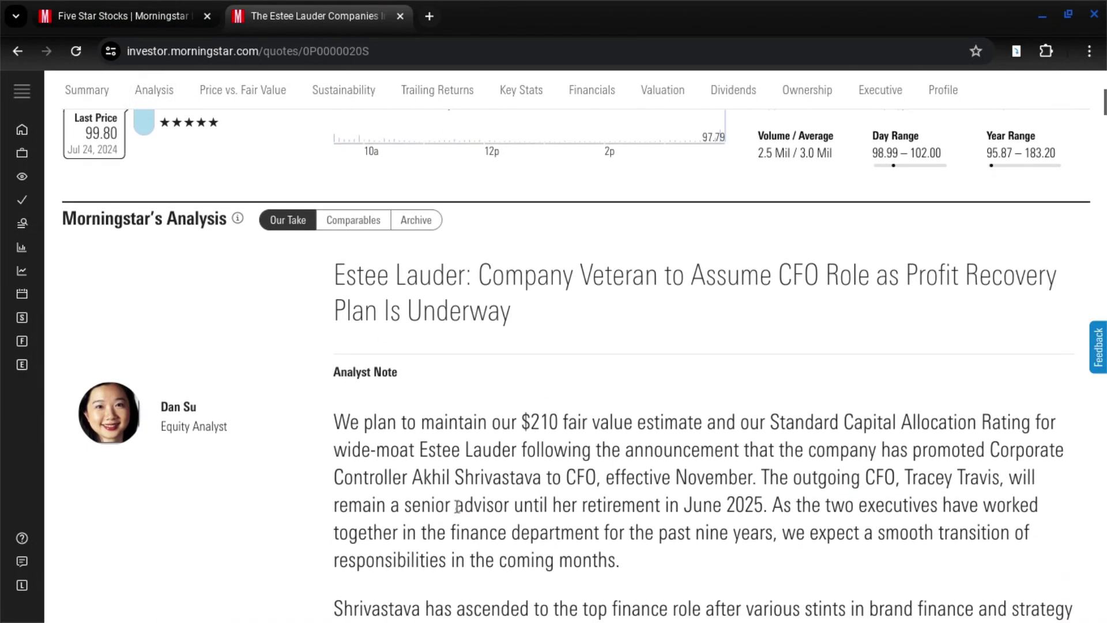
pyautogui.press('Escape')
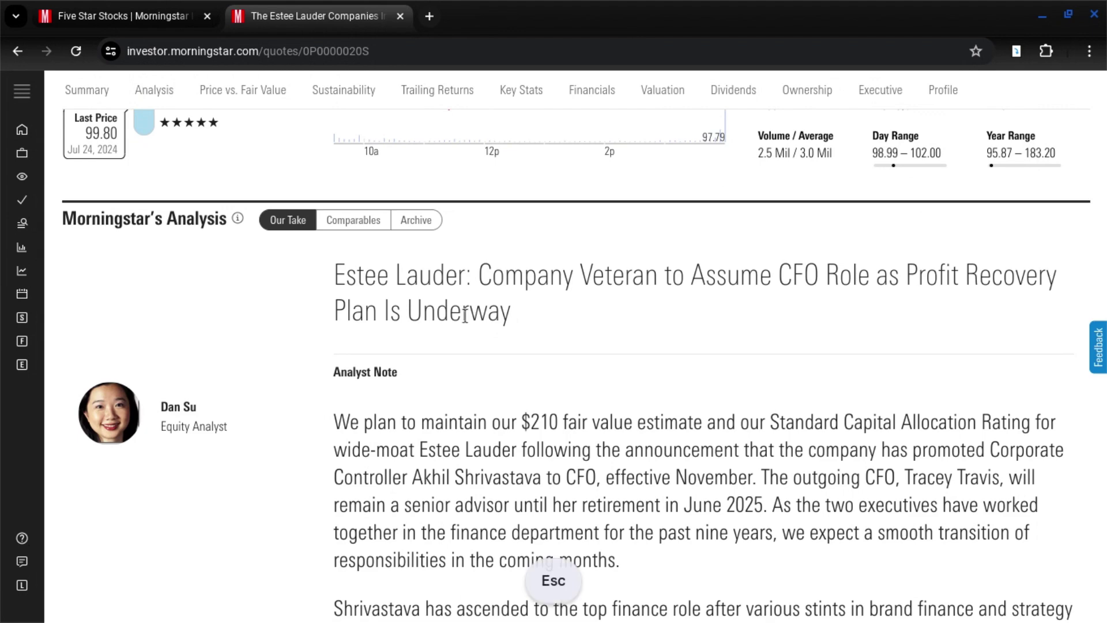